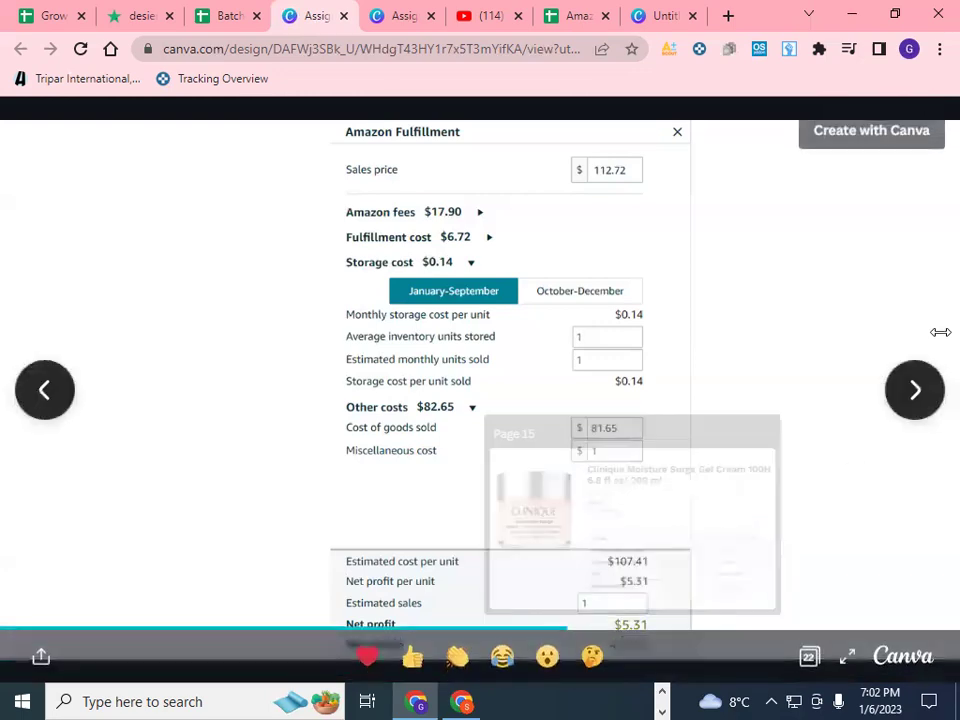
Review the Clinique Moisture Surge slides, comparing the Amazon listing with the supplier offer and the fulfillment cost calculation
left_click(919, 394)
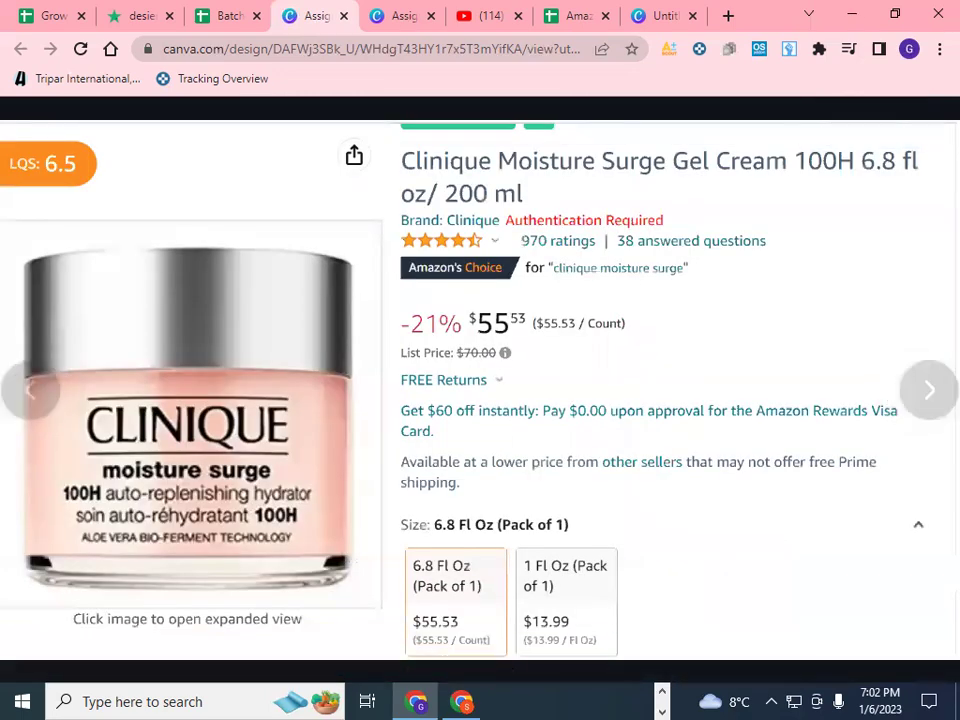
left_click(917, 392)
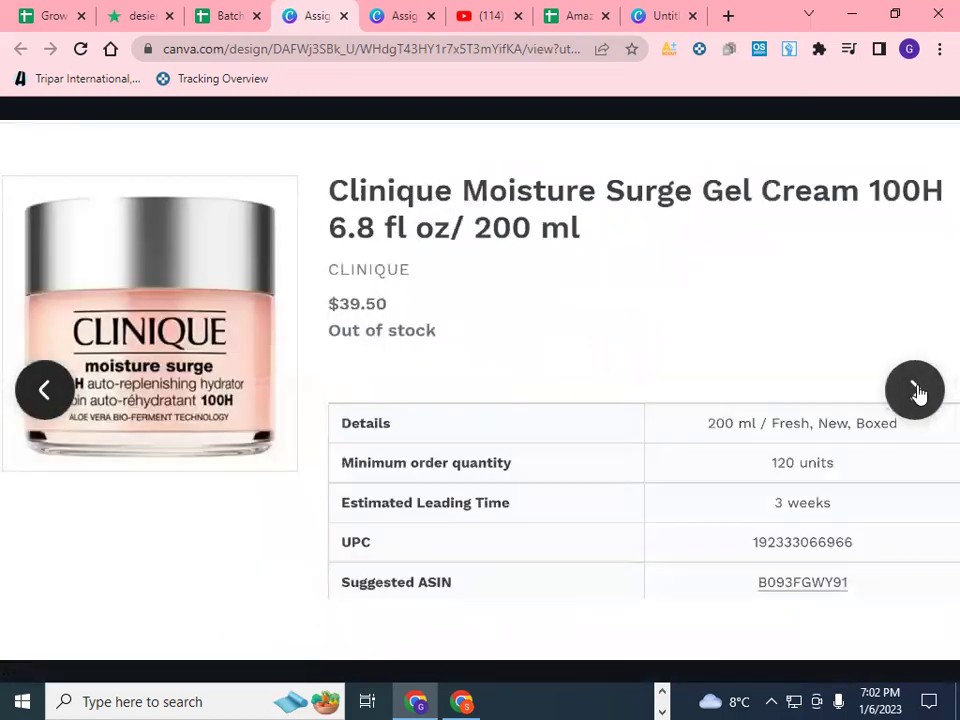
left_click(45, 394)
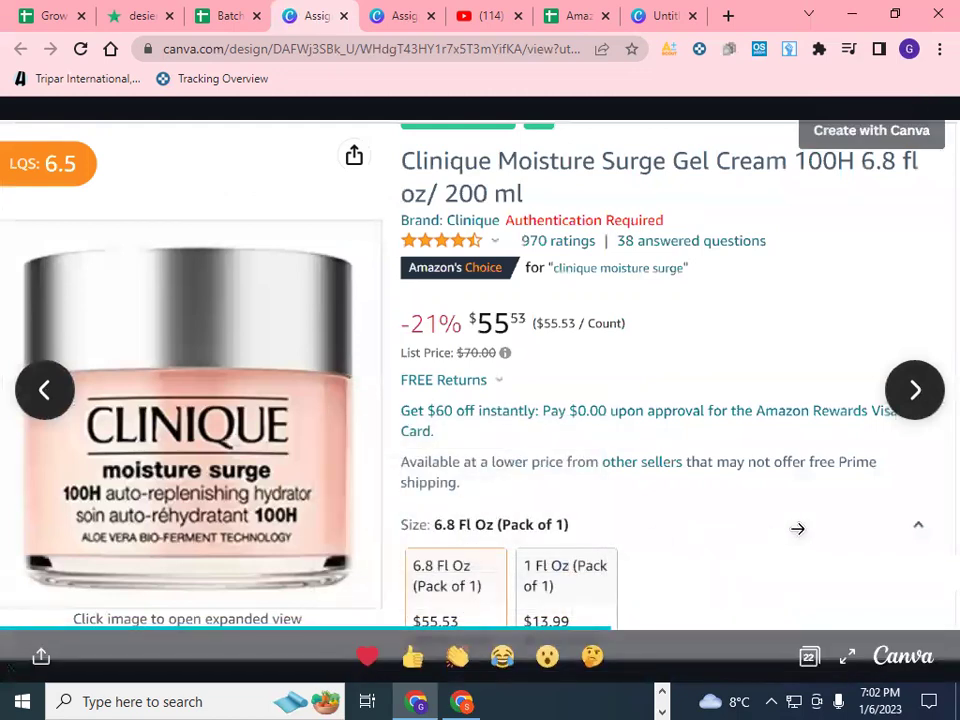
left_click(913, 392)
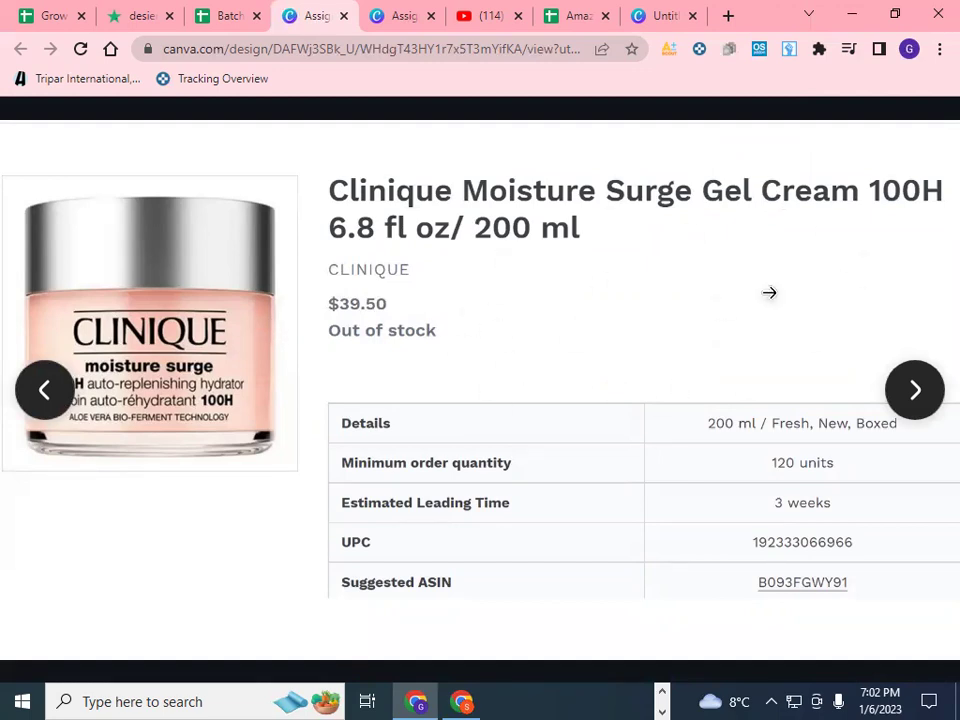
left_click(913, 393)
left_click(913, 393)
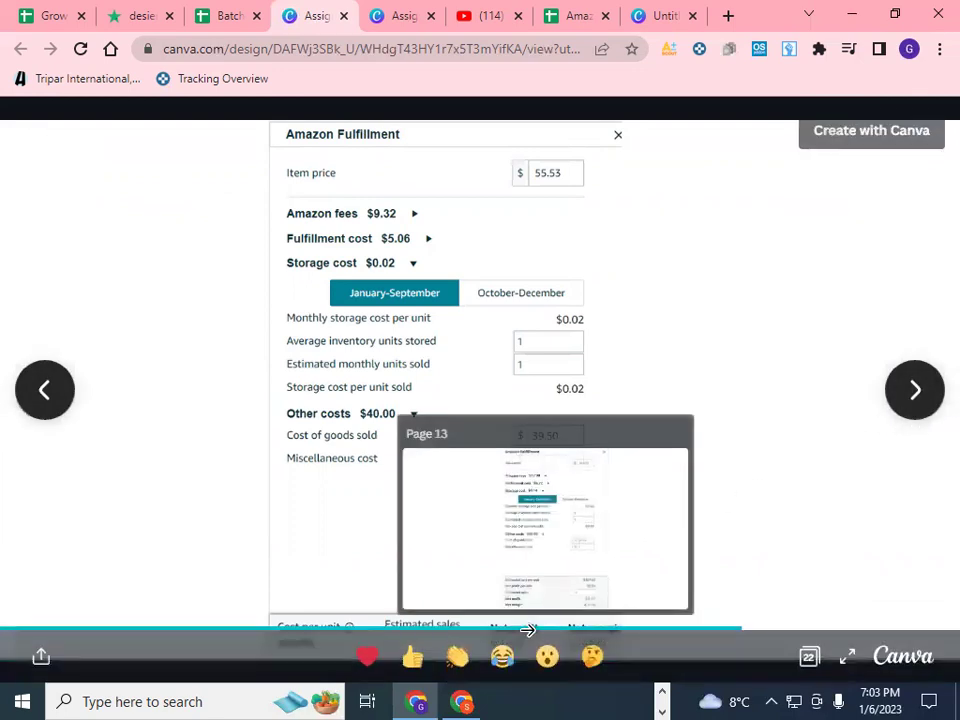
Review the LEGO Jurassic World slides, comparing the Amazon listing with the stacksocial offer and profit calculation, through to the deck's last page
left_click(915, 390)
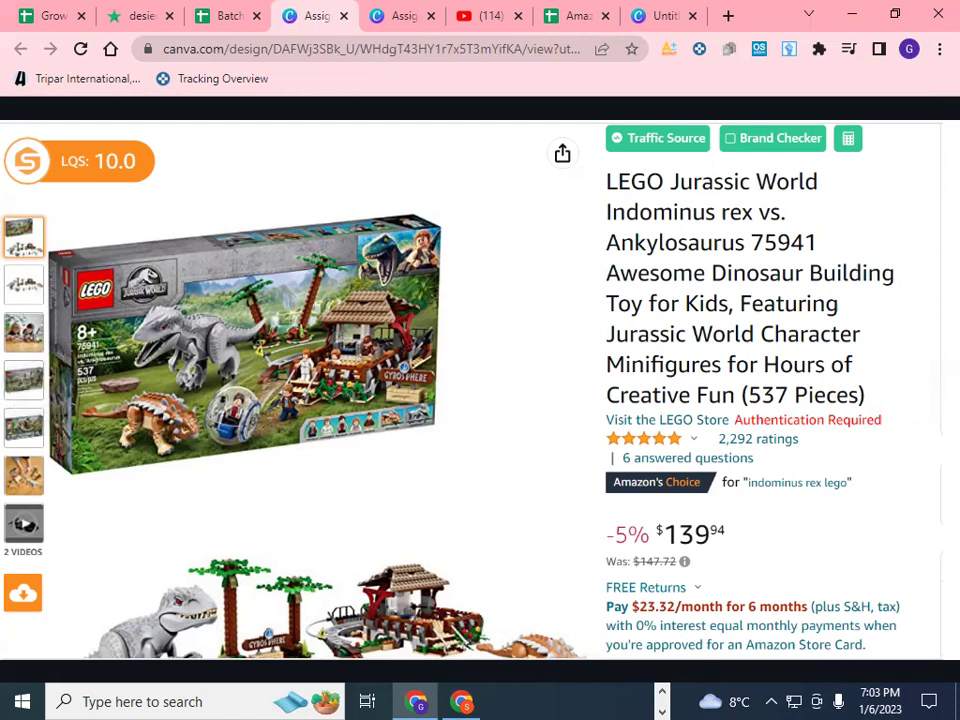
mouse_move(939, 268)
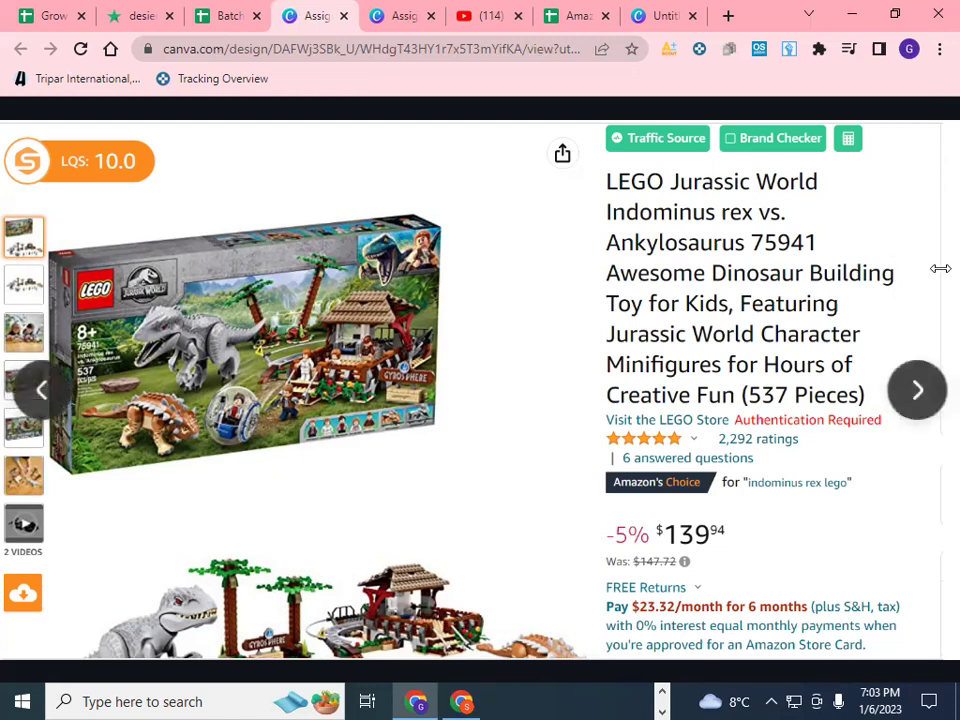
left_click(917, 393)
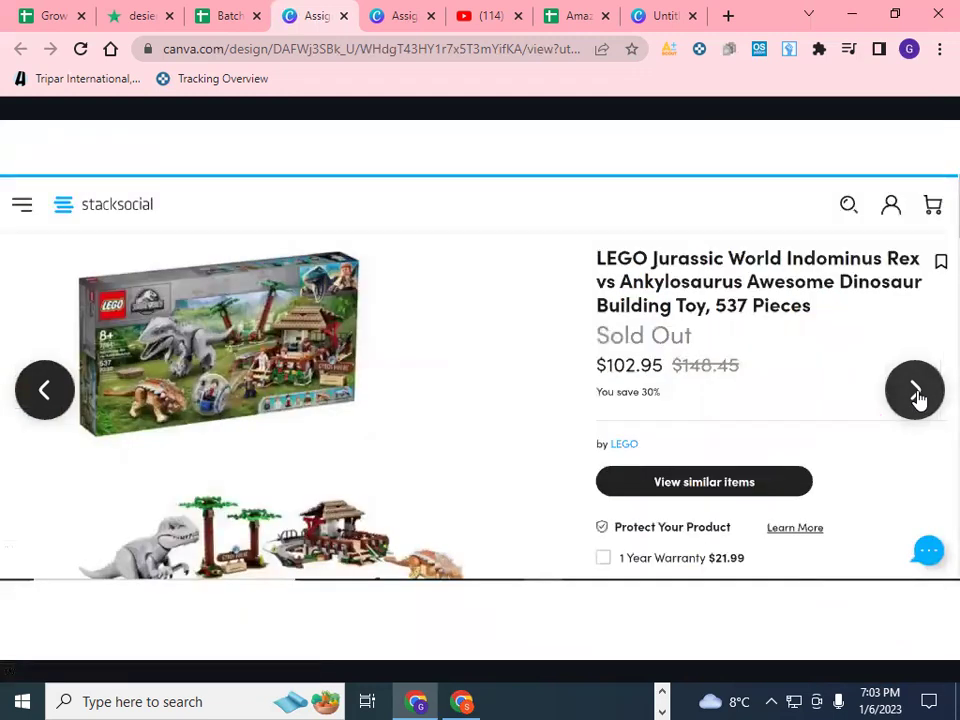
mouse_move(8, 390)
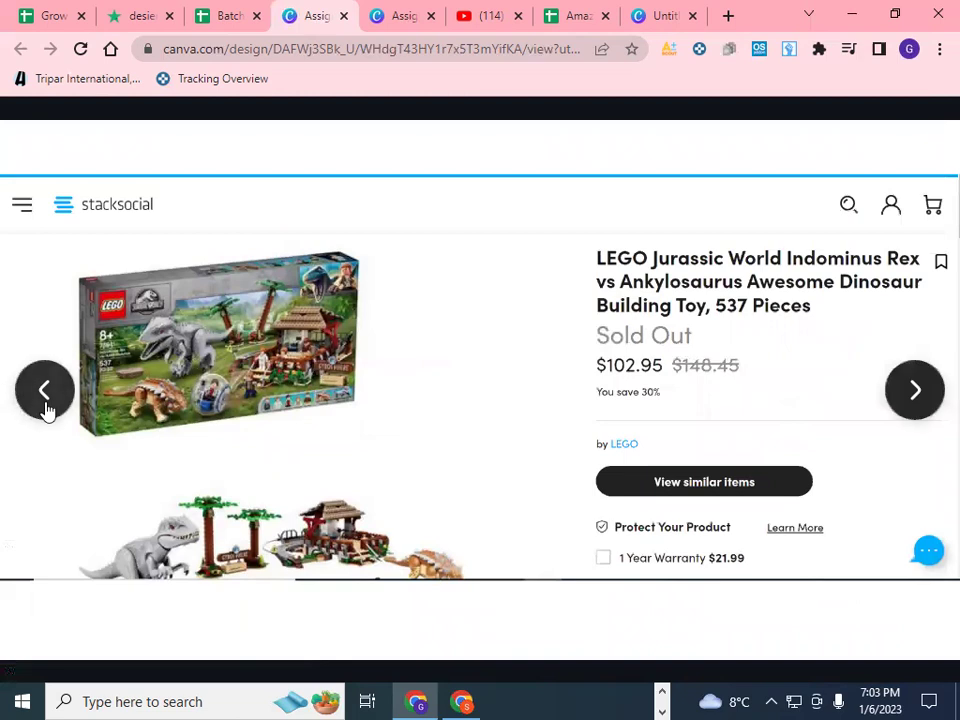
left_click(44, 398)
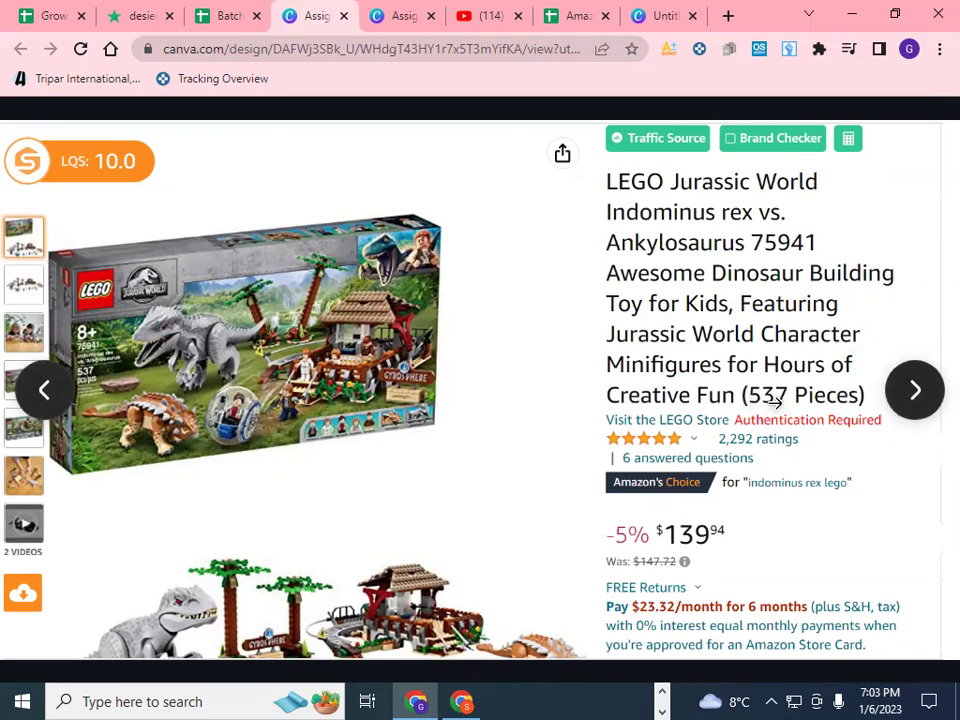
left_click(915, 392)
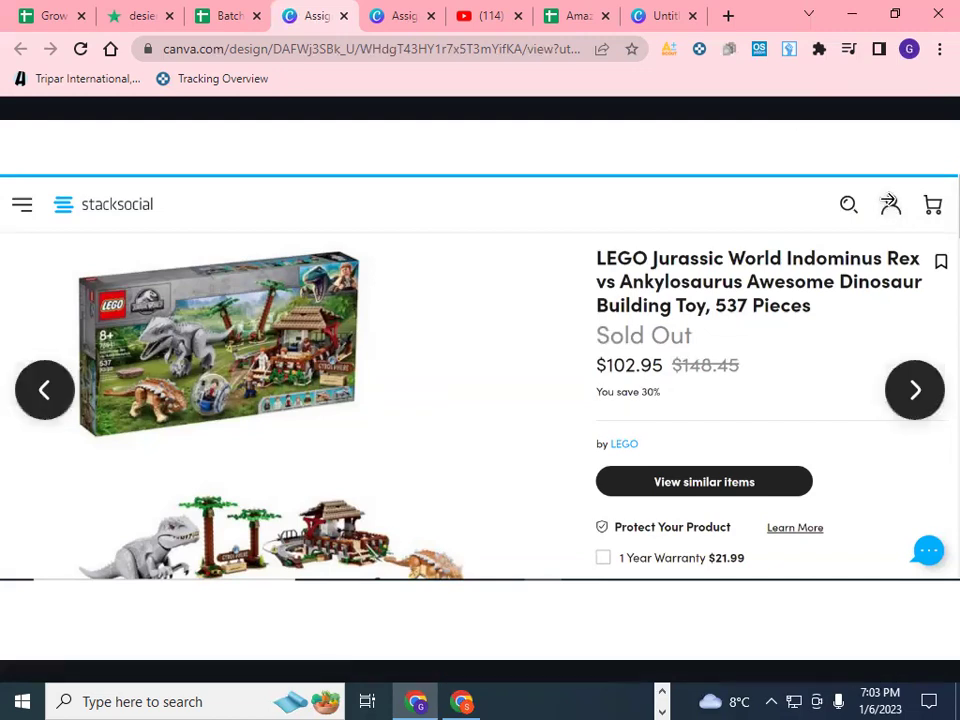
mouse_move(898, 238)
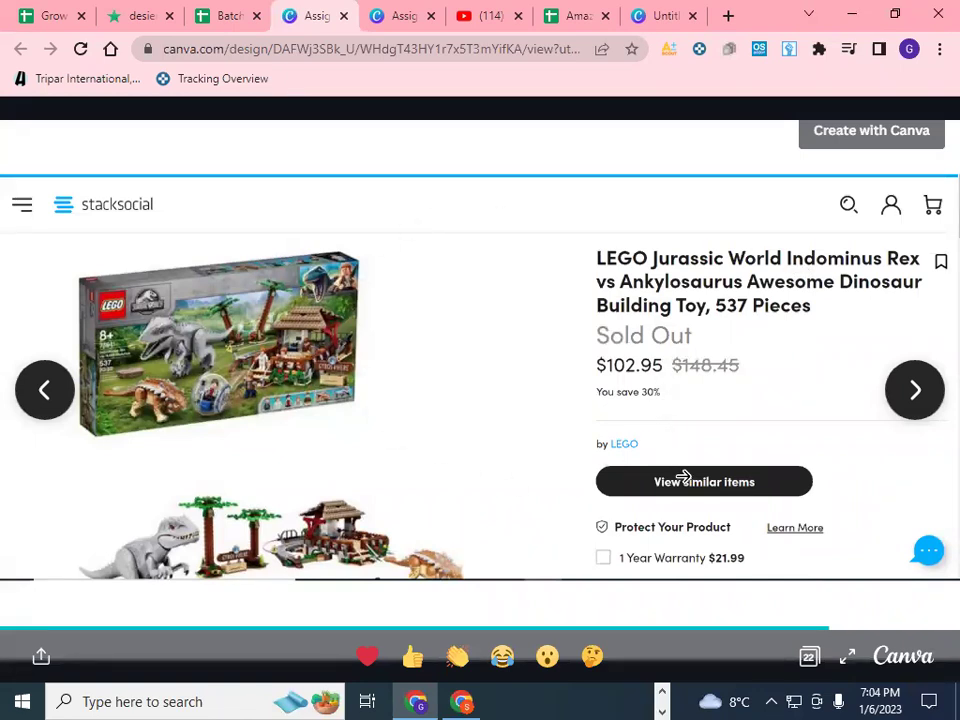
left_click(918, 400)
left_click(918, 400)
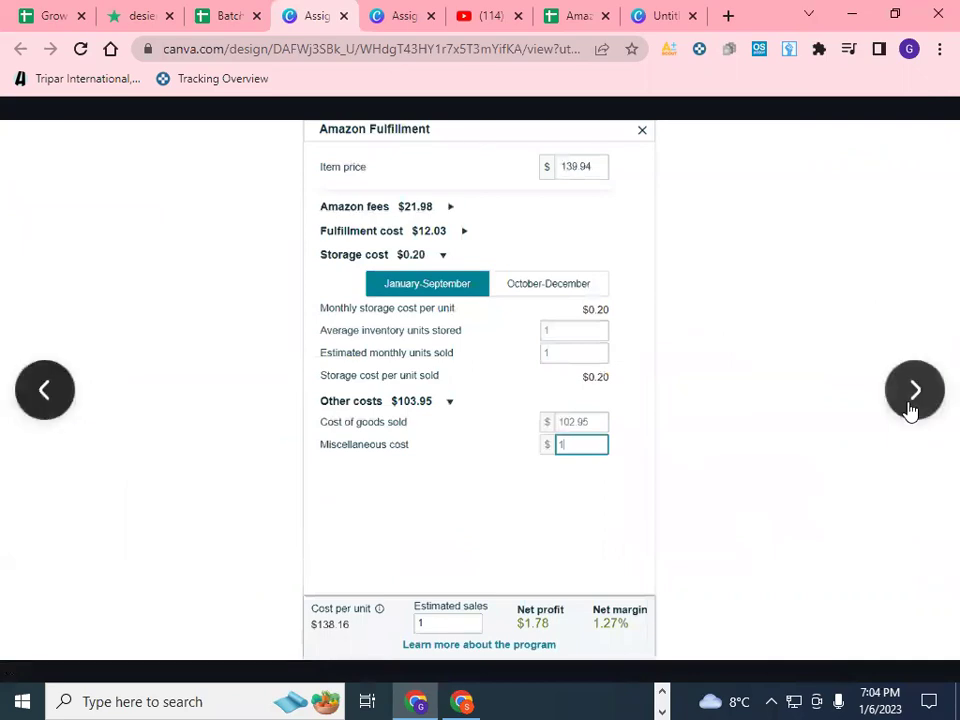
left_click(915, 390)
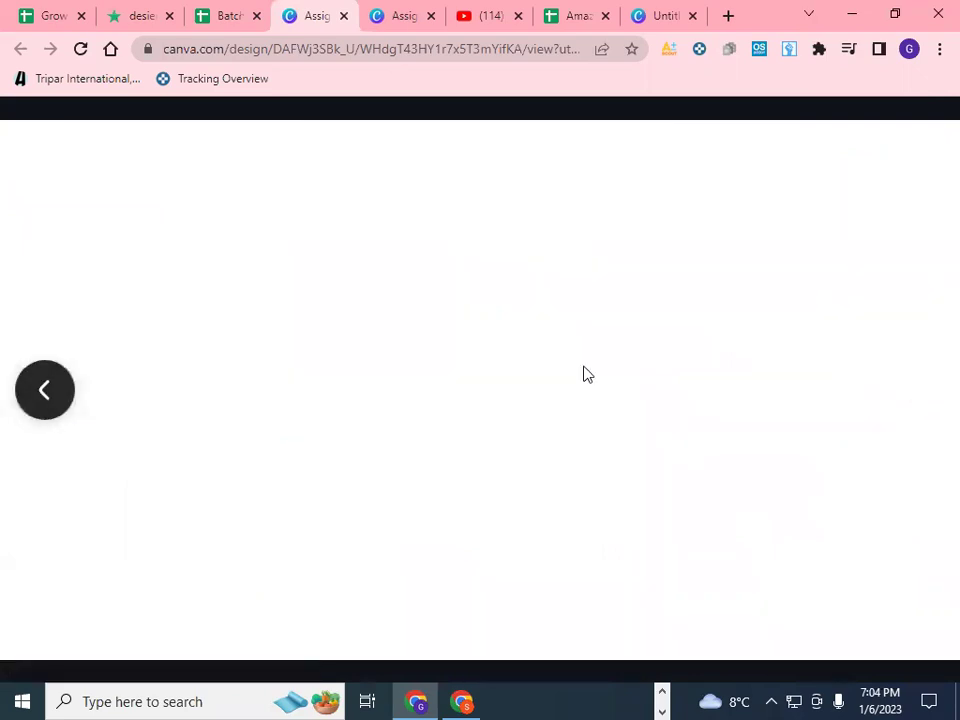
Switch to the second assignment presentation and review the GameStop supplier slides for the Naruto Monopoly game, including ScamAdviser and who.is checks
left_click(386, 15)
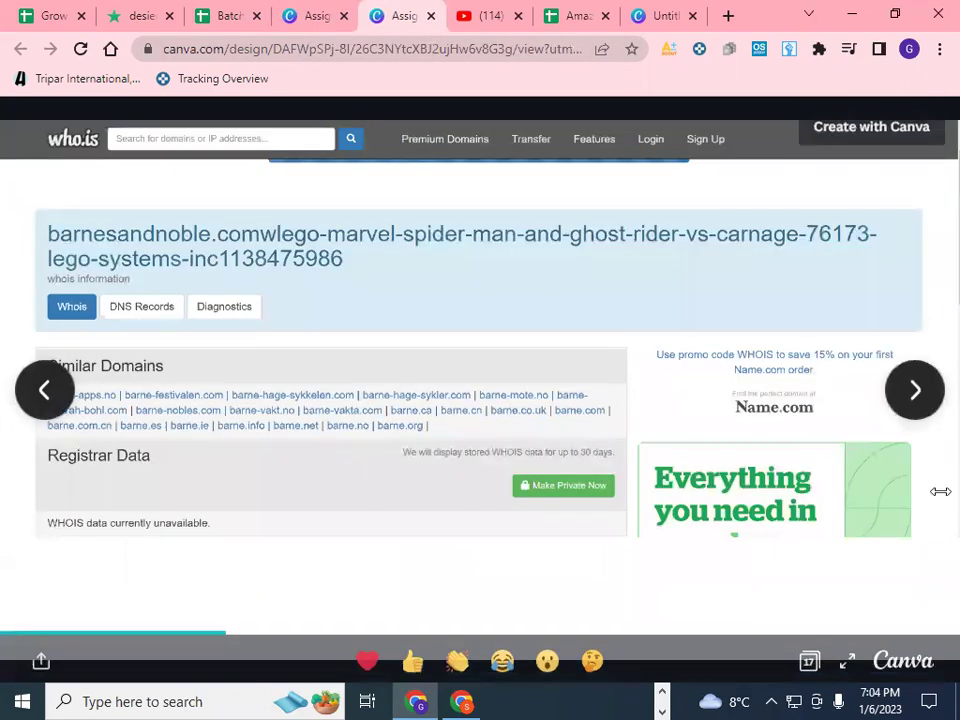
left_click(916, 390)
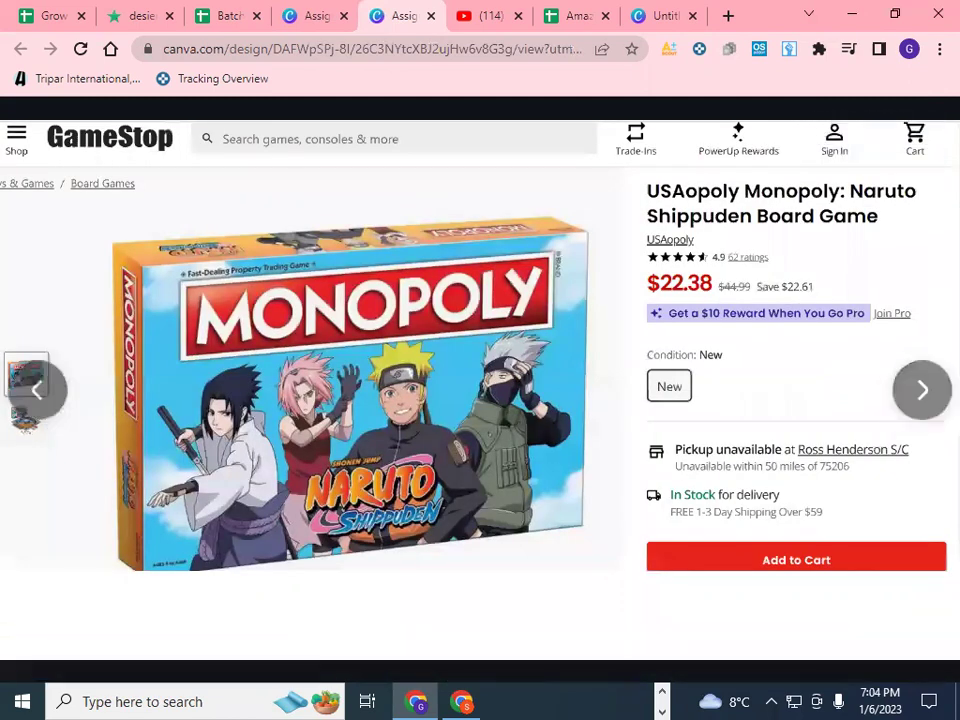
left_click(917, 390)
left_click(917, 390)
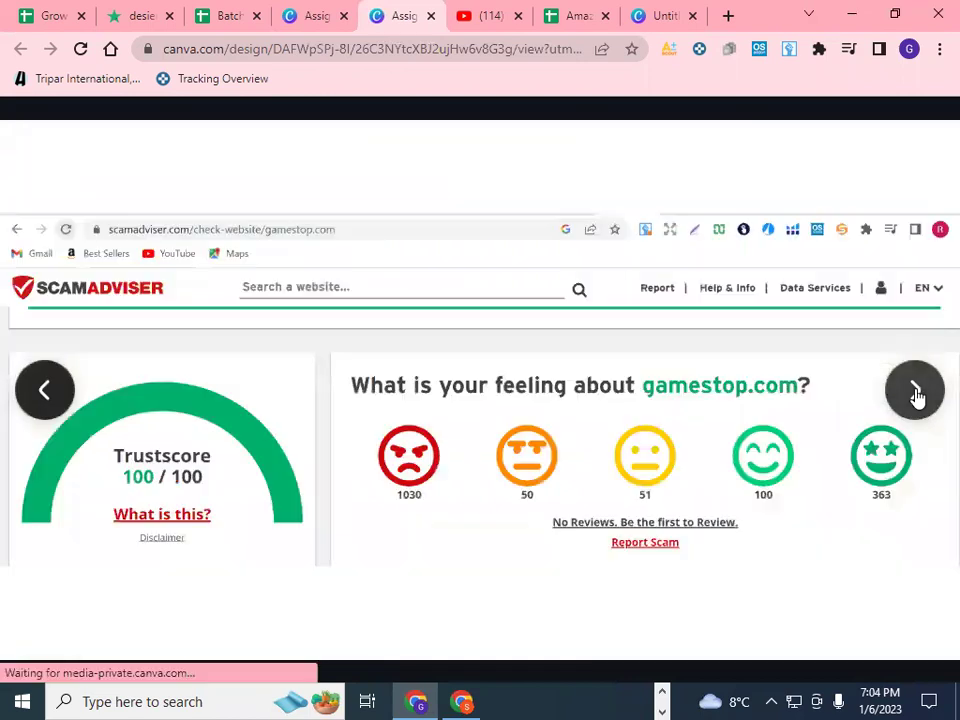
left_click(917, 390)
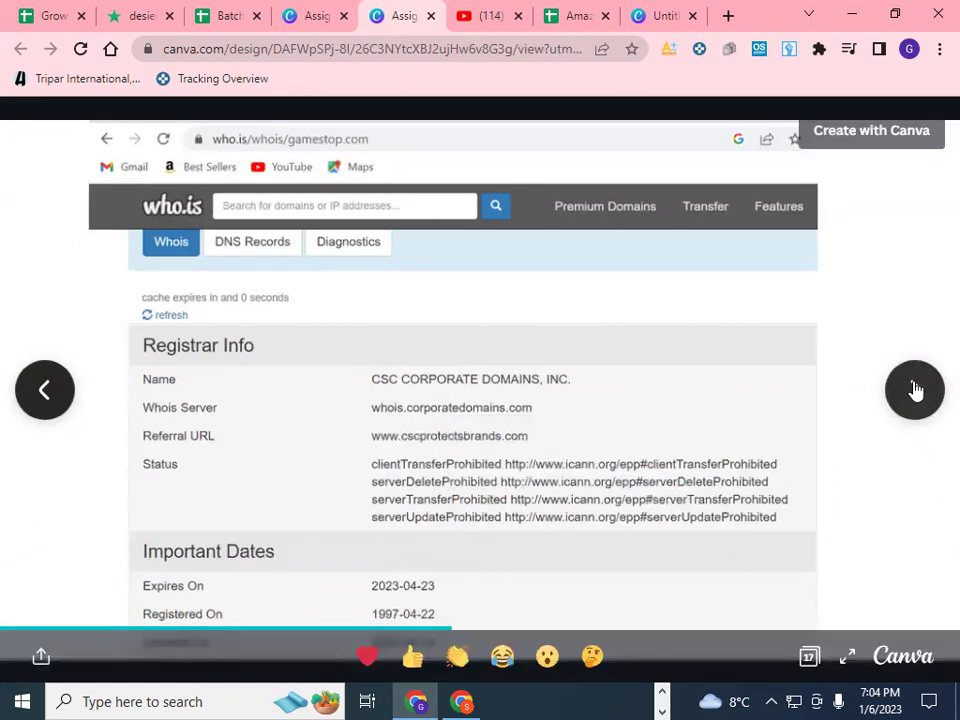
Examine the Wahl Senior Clipper offer and the Trustpilot, ScamAdviser and who.is checks for its supplier, macysquote.com
left_click(913, 388)
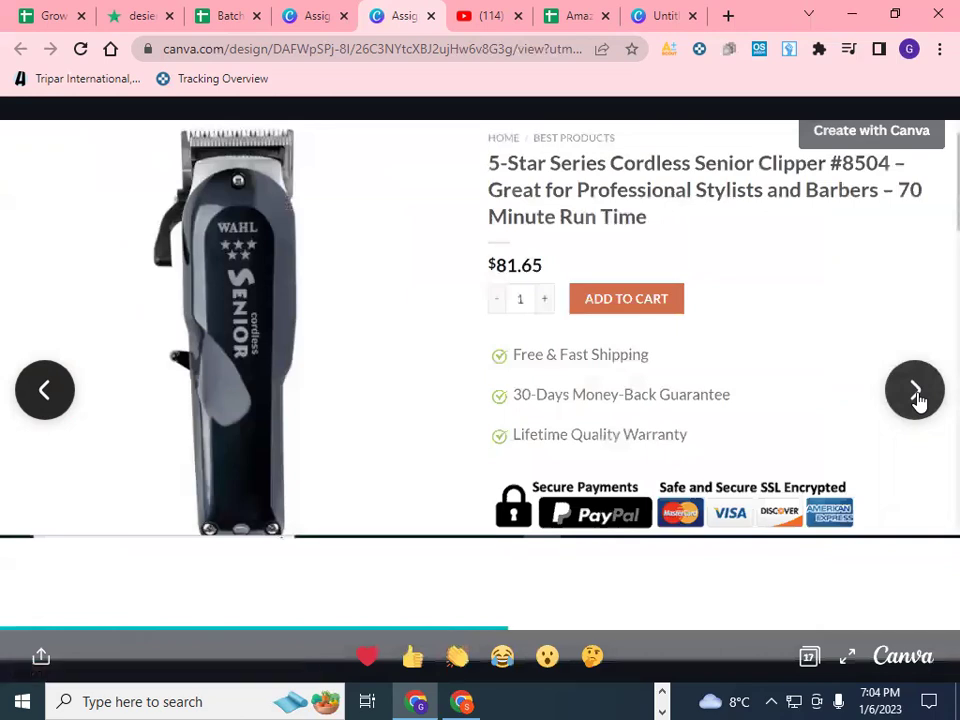
left_click(917, 396)
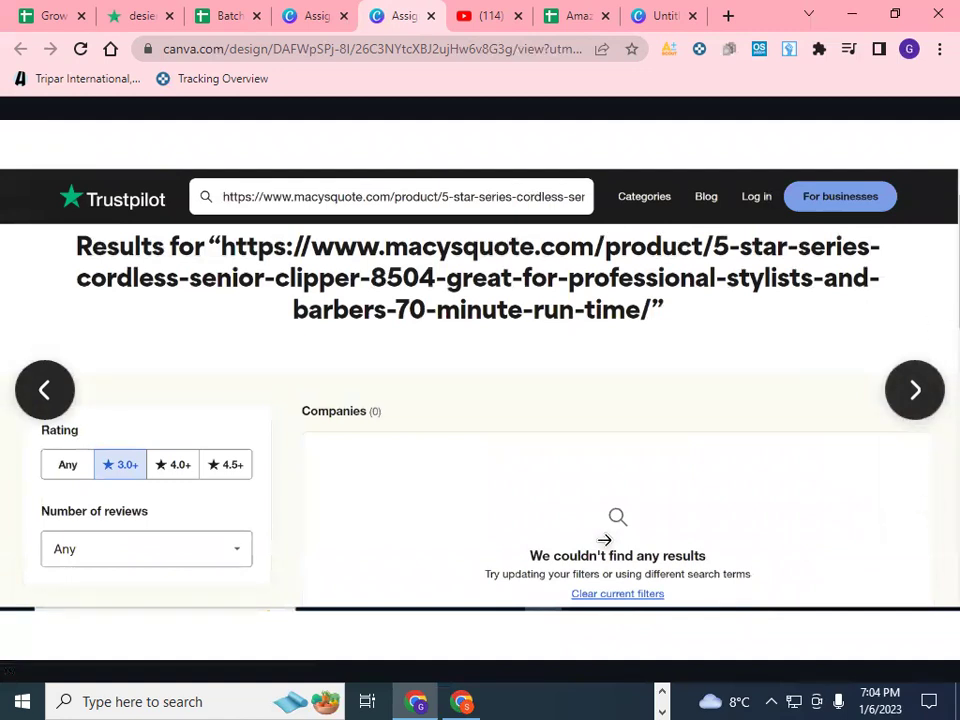
mouse_move(278, 643)
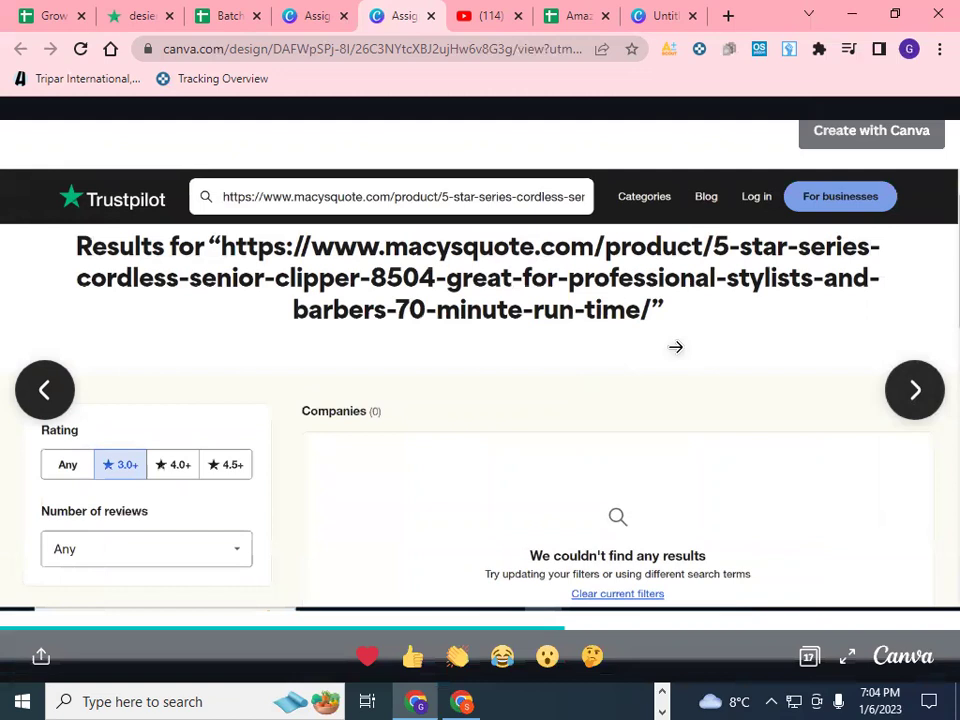
left_click(915, 390)
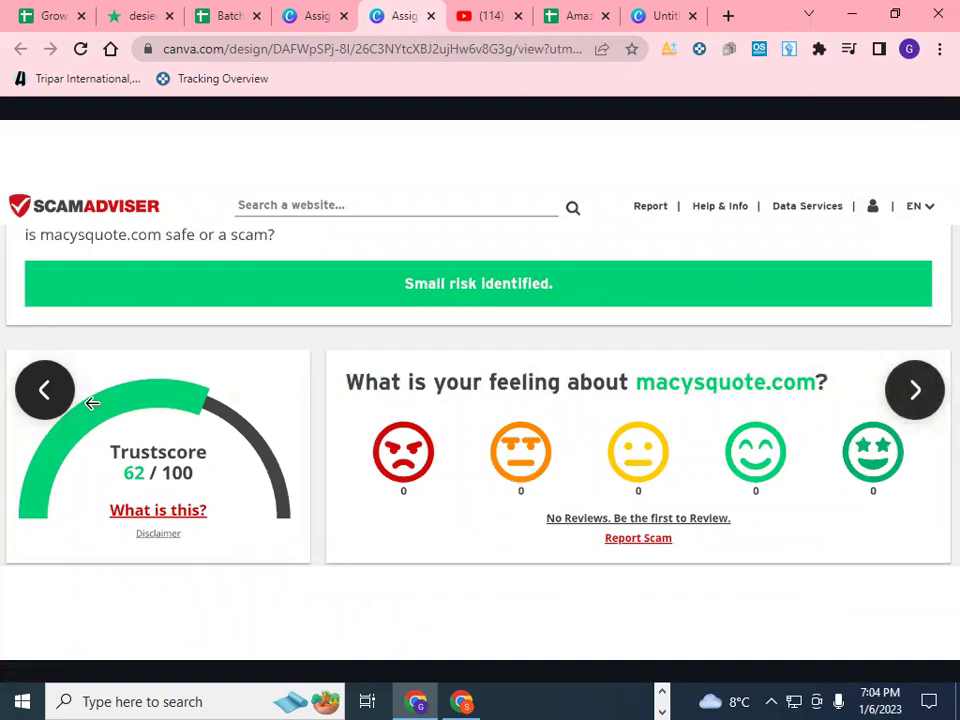
left_click(915, 390)
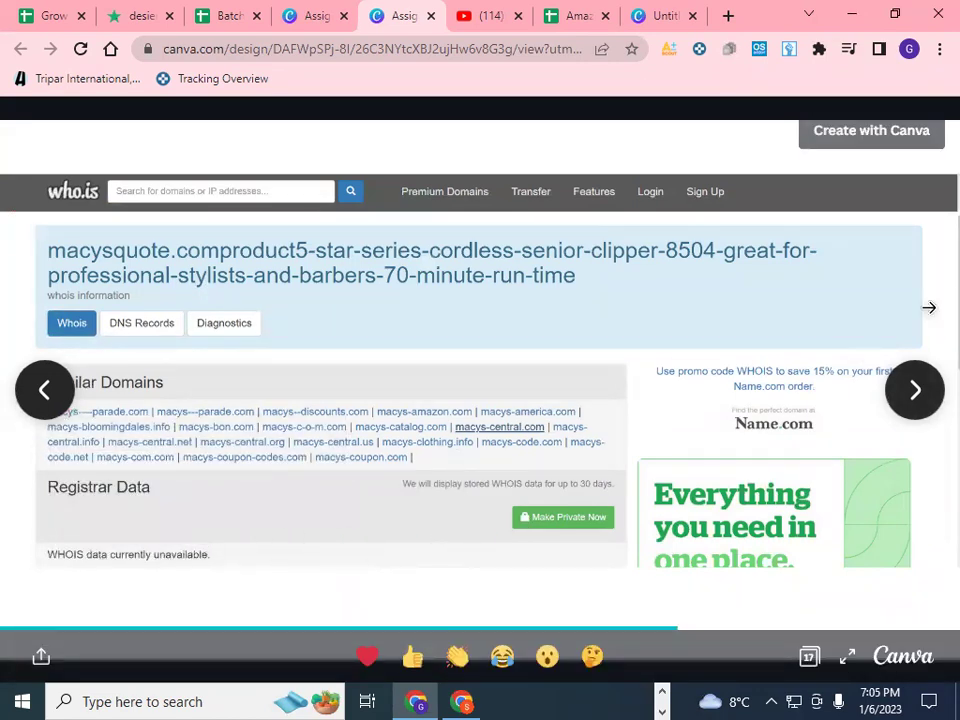
Examine the Clinique cream offer and the minmaxdeals.com checks on Trustpilot, ScamAdviser and who.is, through to the deck's last page
left_click(915, 392)
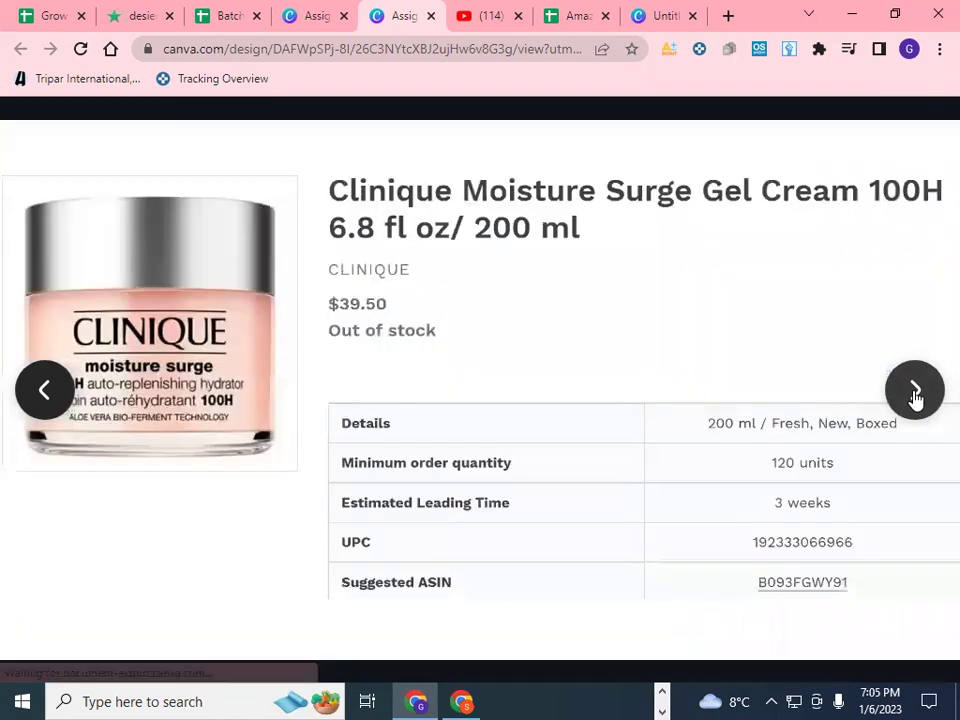
left_click(915, 392)
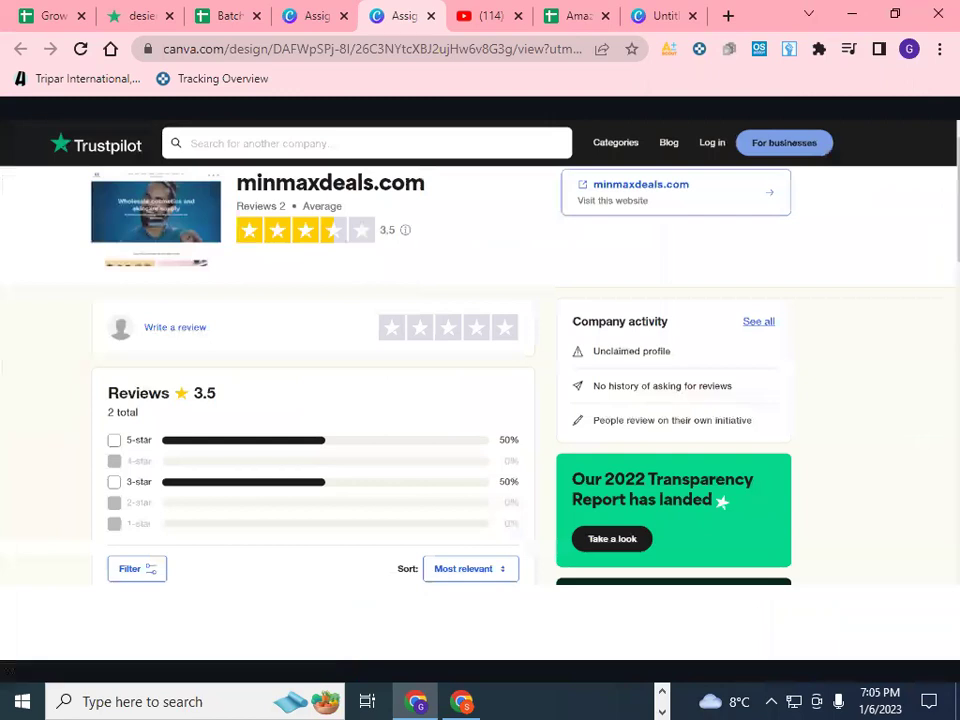
left_click(915, 390)
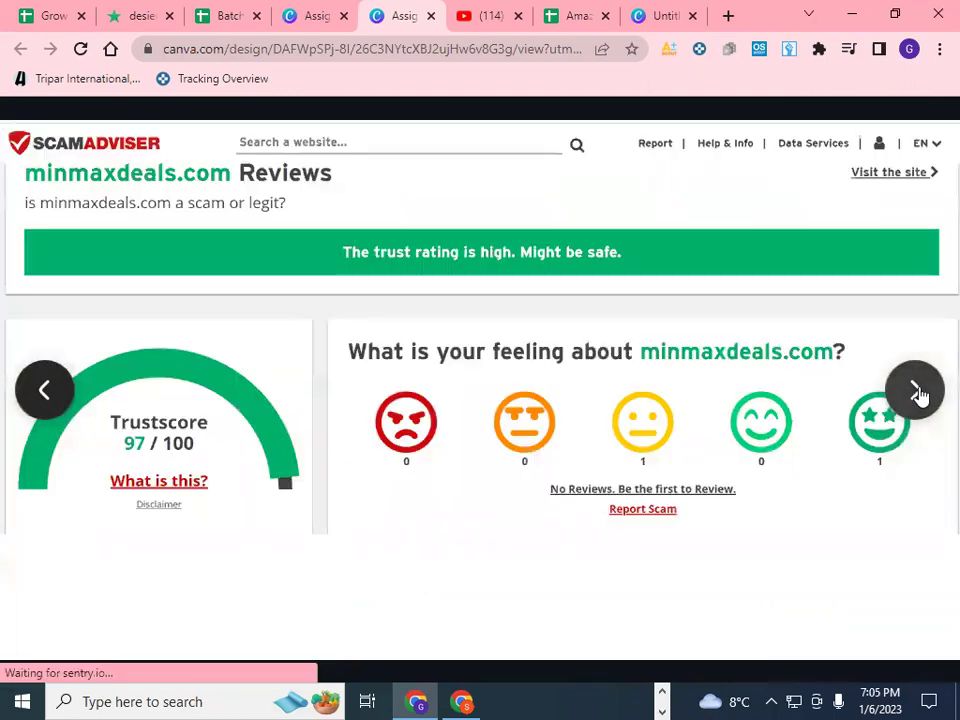
left_click(915, 392)
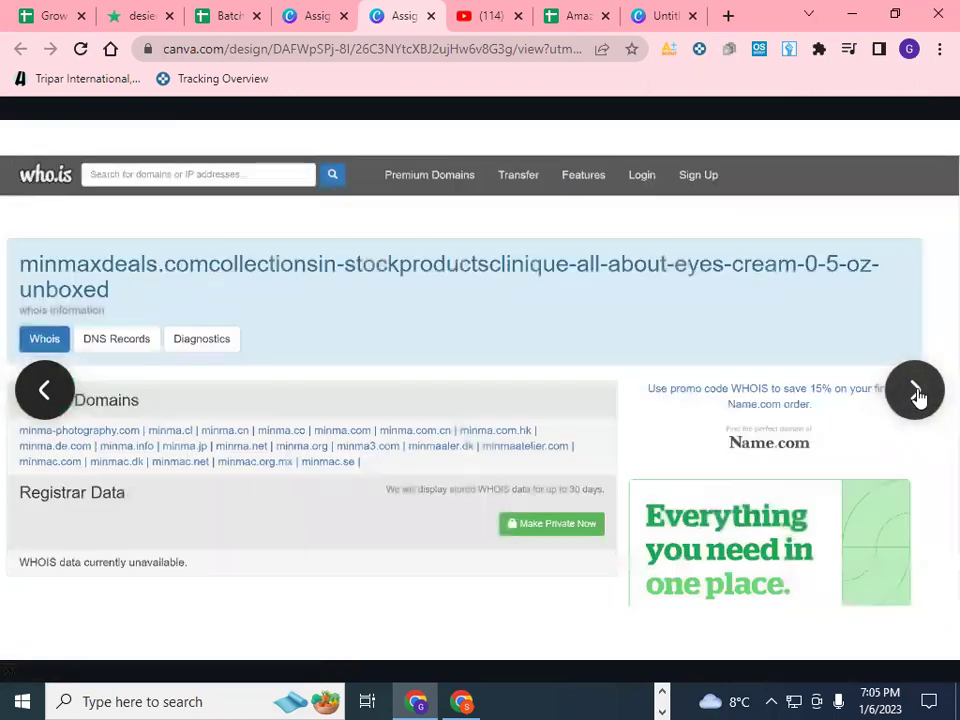
left_click(916, 392)
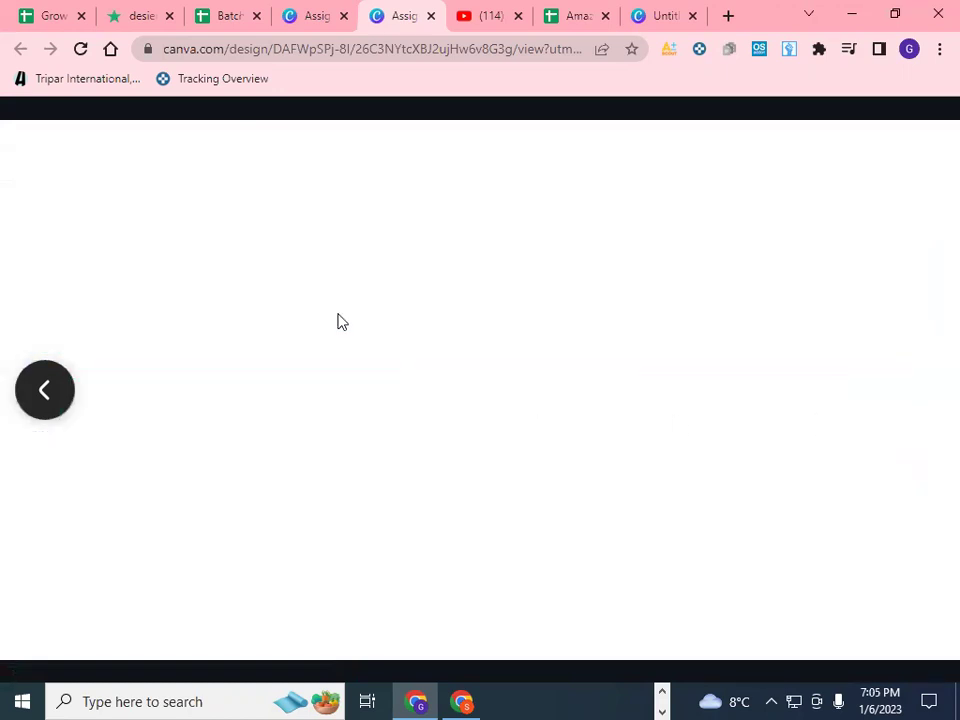
Switch to the batch spreadsheet's Performance Sheet and replace the A #10 mark in row 14 with 9
left_click(225, 26)
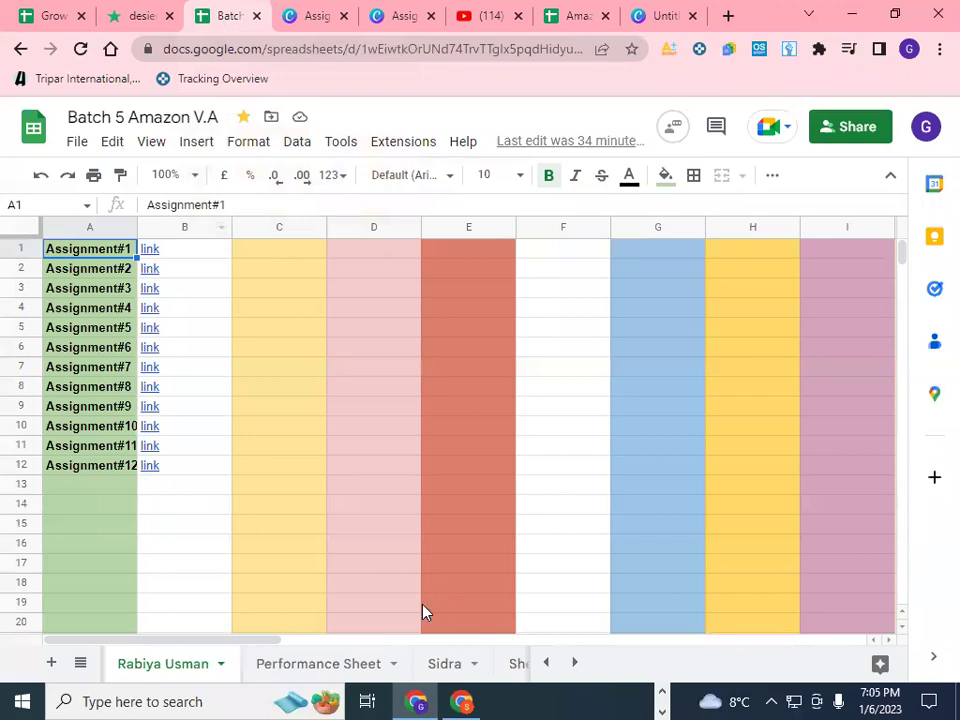
left_click(79, 668)
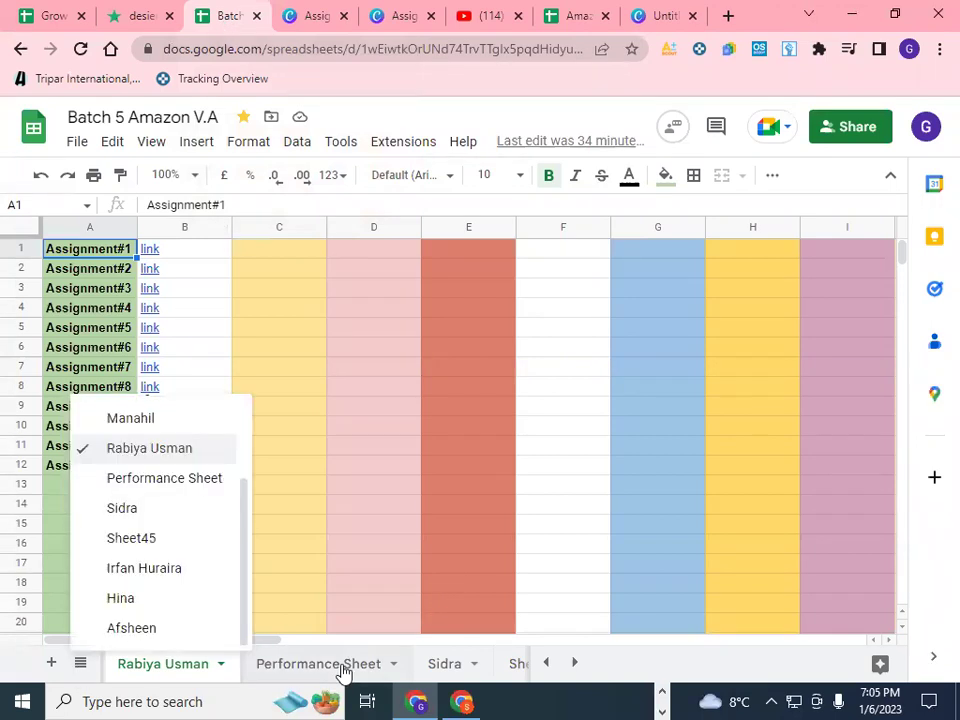
left_click(343, 668)
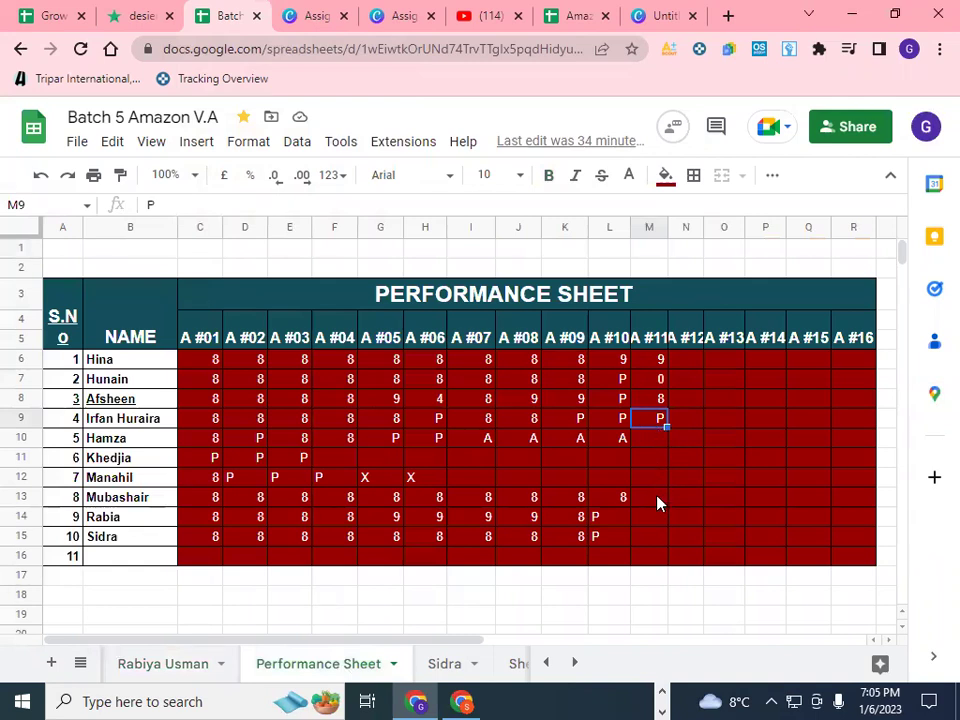
left_click(614, 525)
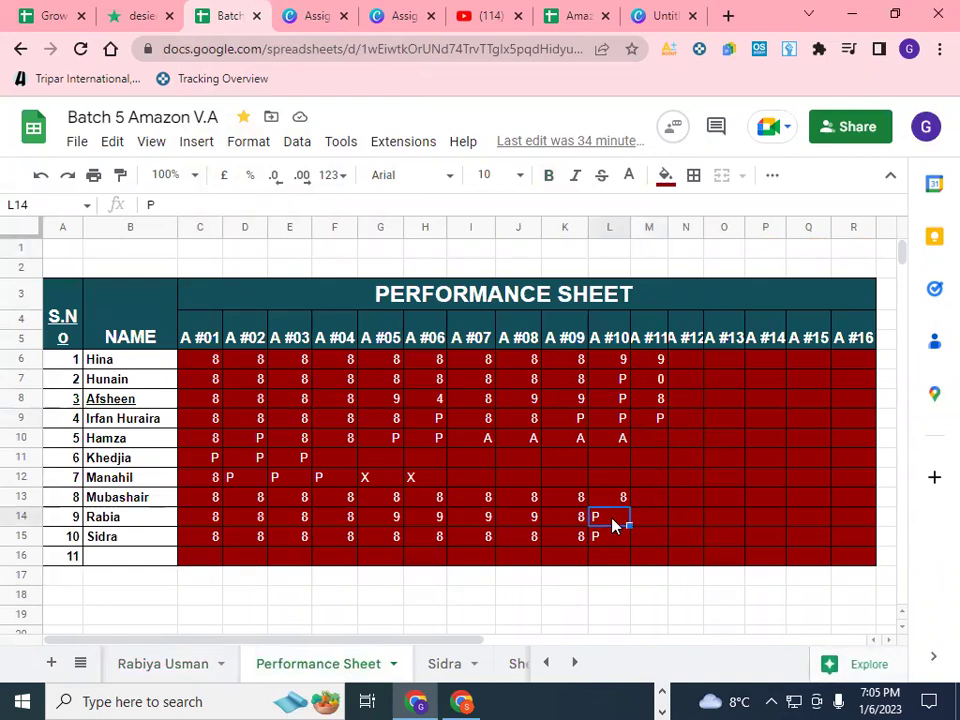
type("9")
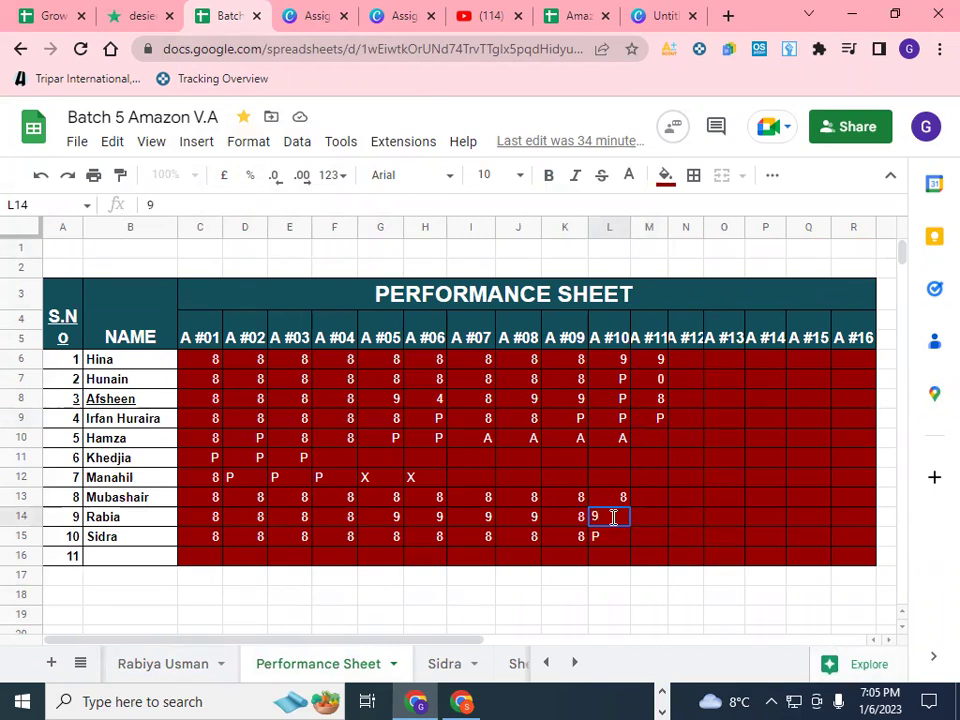
Enter 9 as the A #11 mark in row 14 and make its text white
left_click(660, 519)
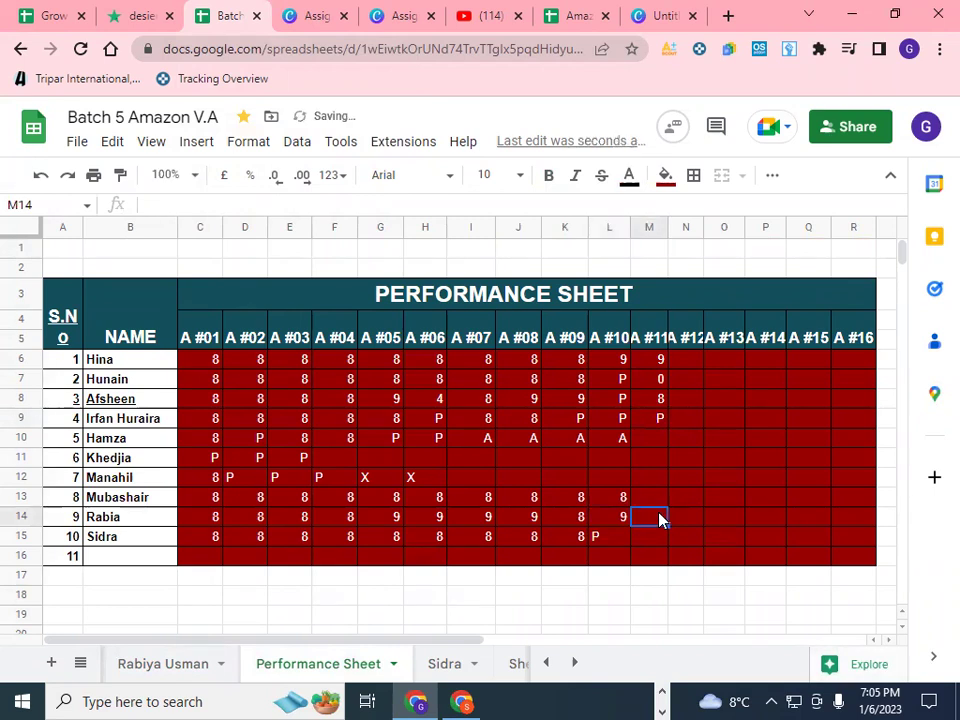
type("9")
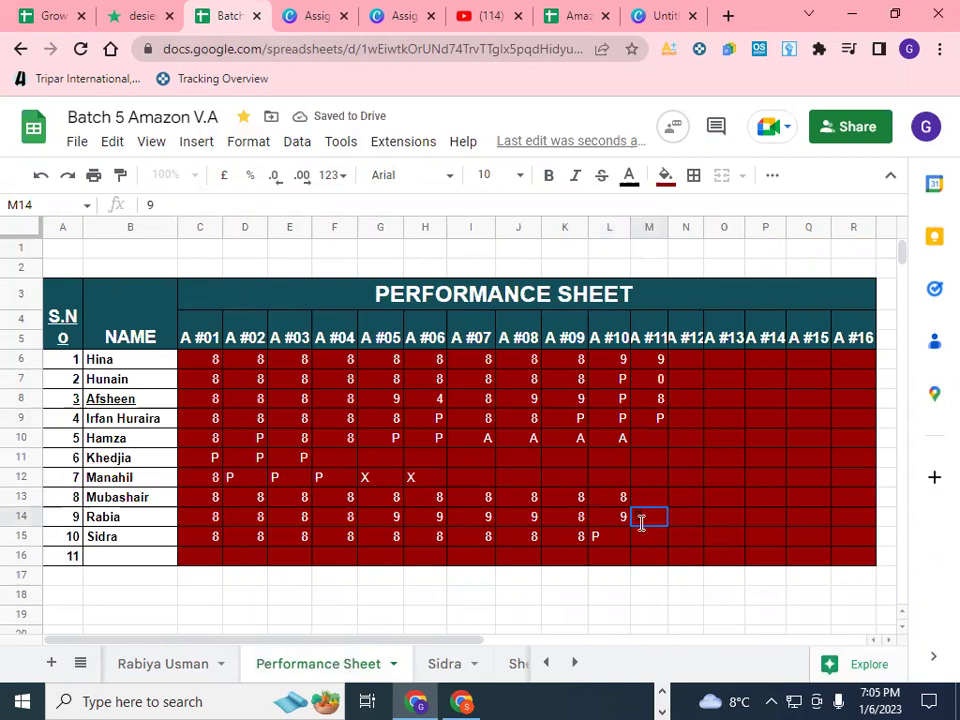
left_click(629, 177)
left_click(820, 240)
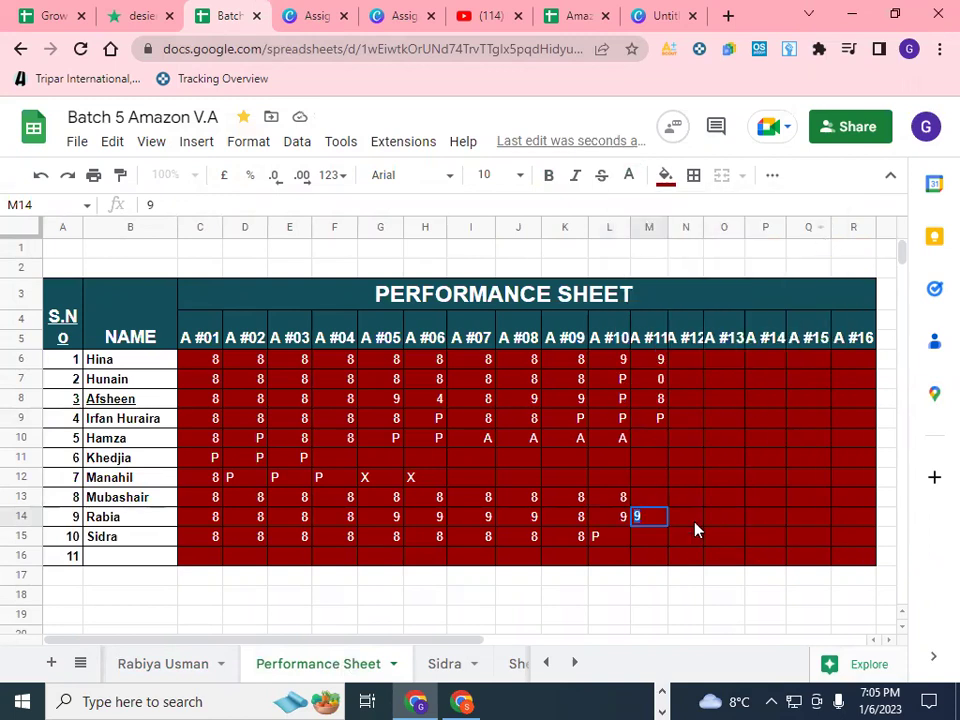
Set the text colour of the empty A #11 cell in row 15 to white
left_click(645, 540)
left_click(629, 177)
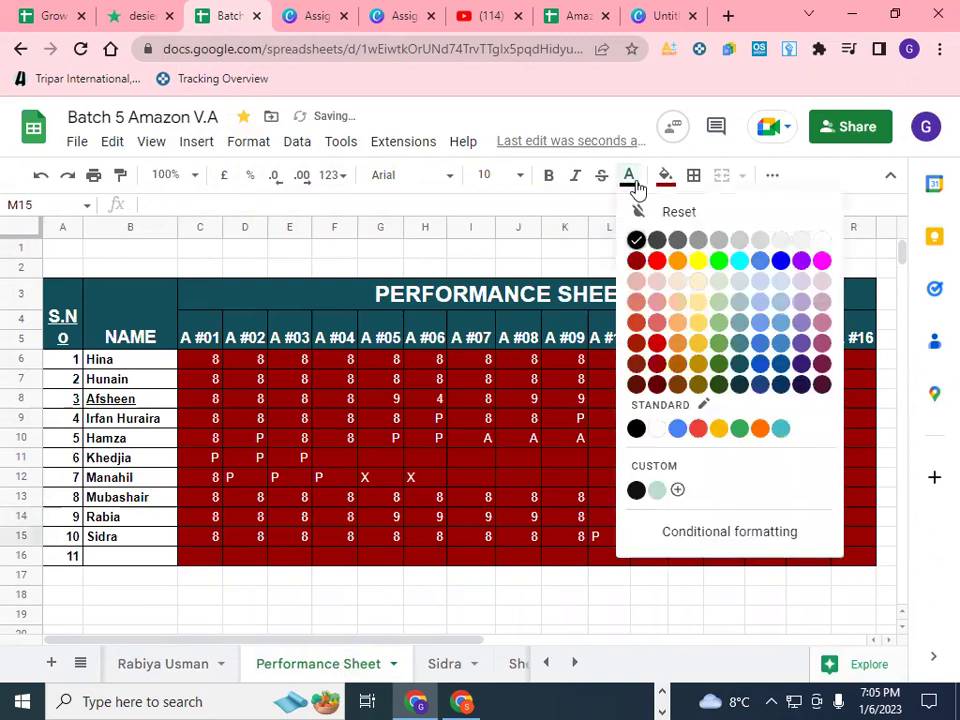
left_click(822, 242)
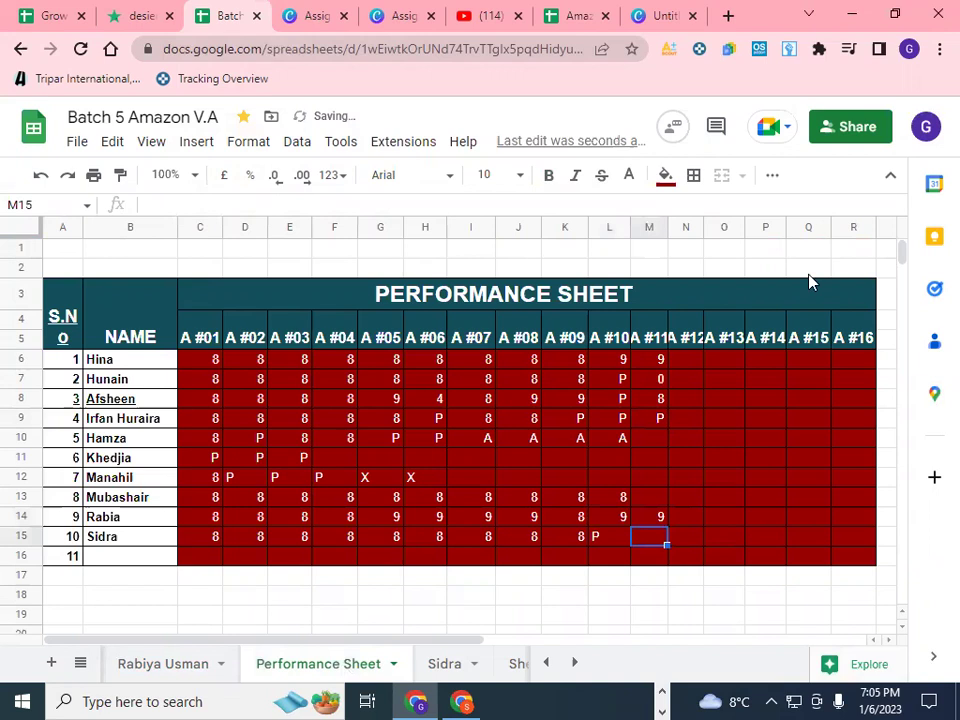
left_click(610, 597)
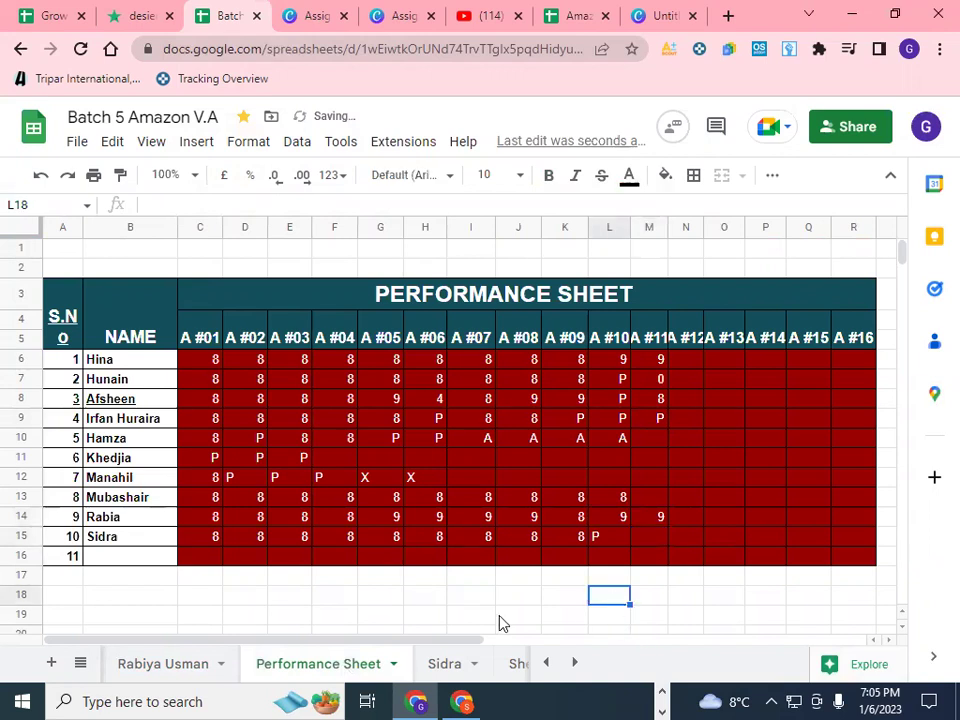
Go to the worksheet of the student listed in row 15 and open the Canva link for assignment 11
left_click(80, 663)
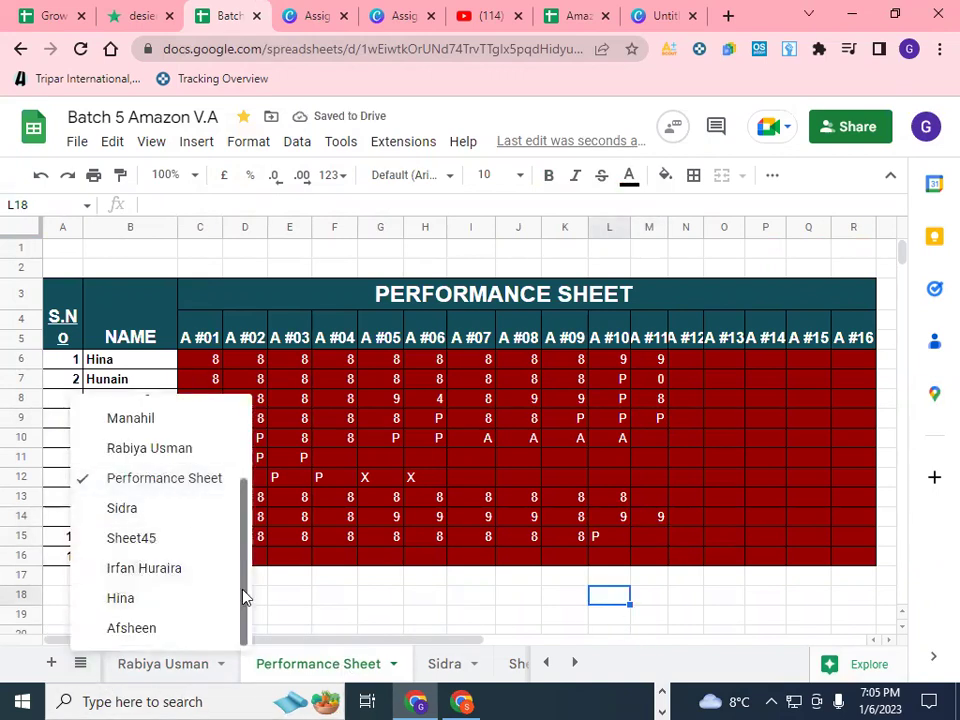
left_click_drag(242, 593, 259, 489)
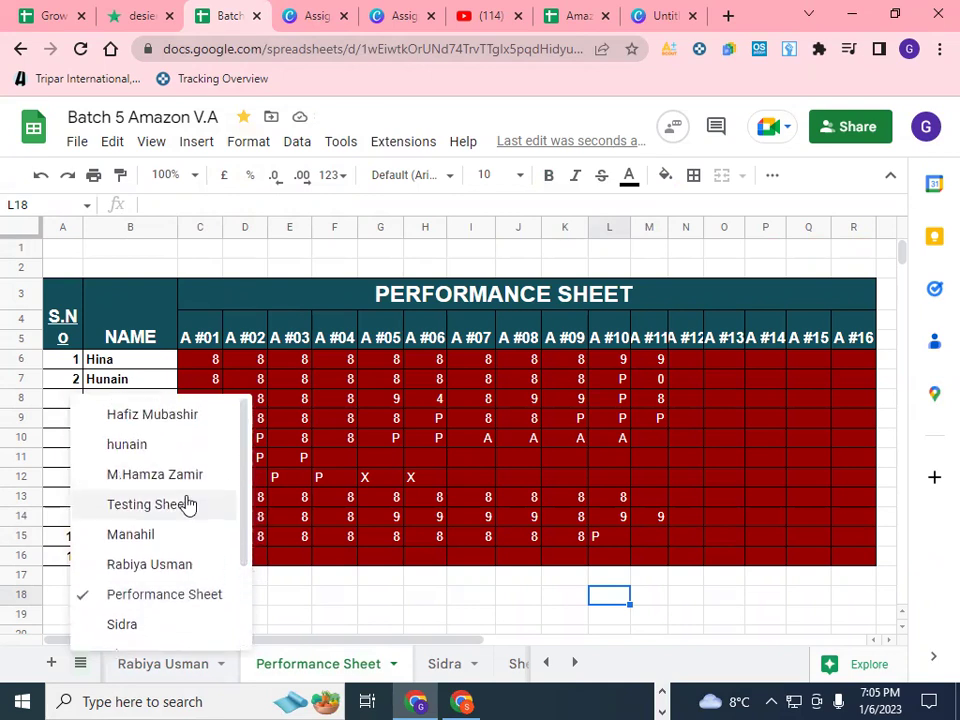
scroll(200, 500, "down", 2)
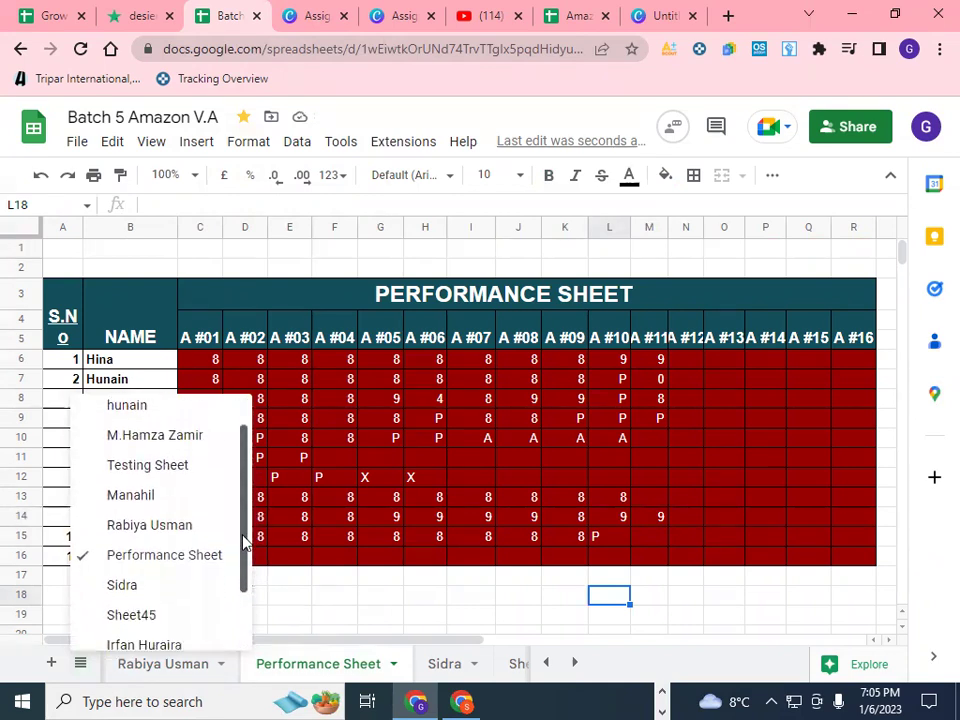
left_click(124, 559)
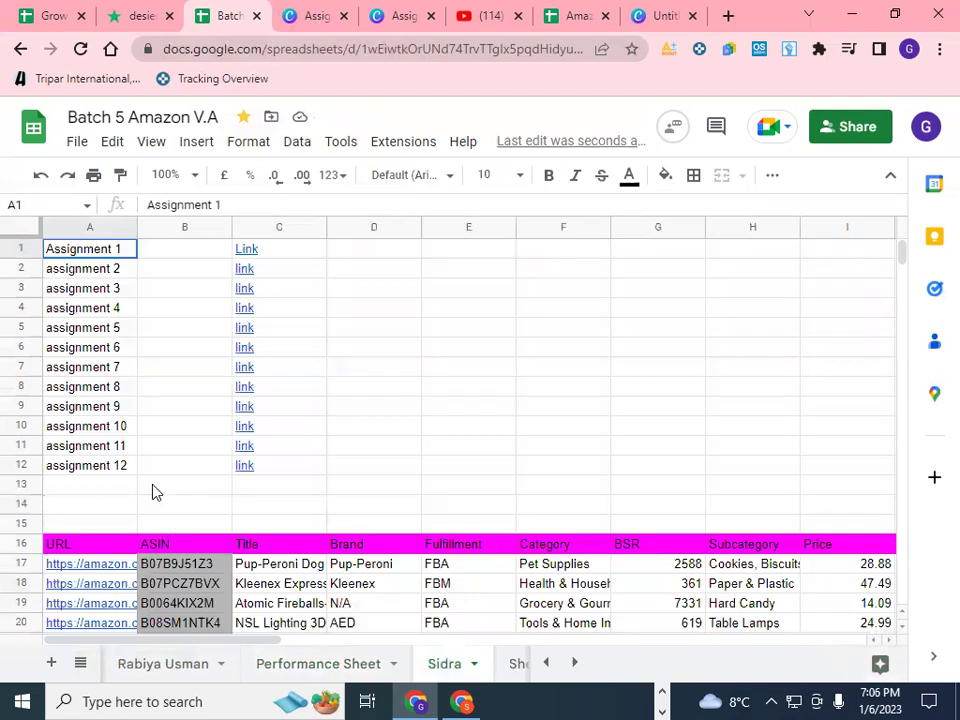
mouse_move(251, 450)
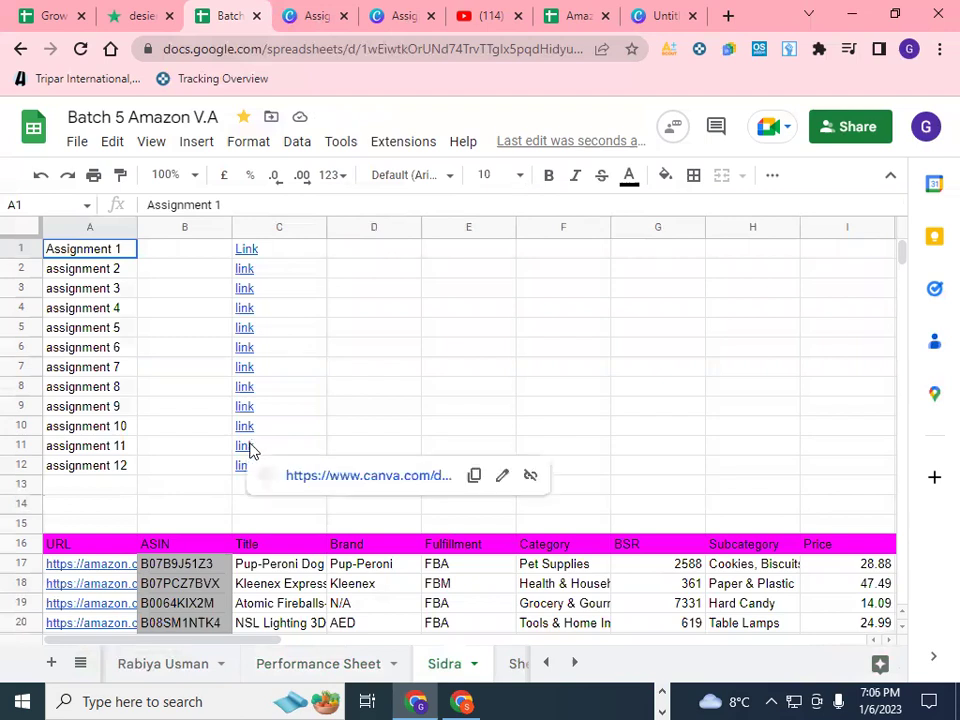
left_click(333, 484)
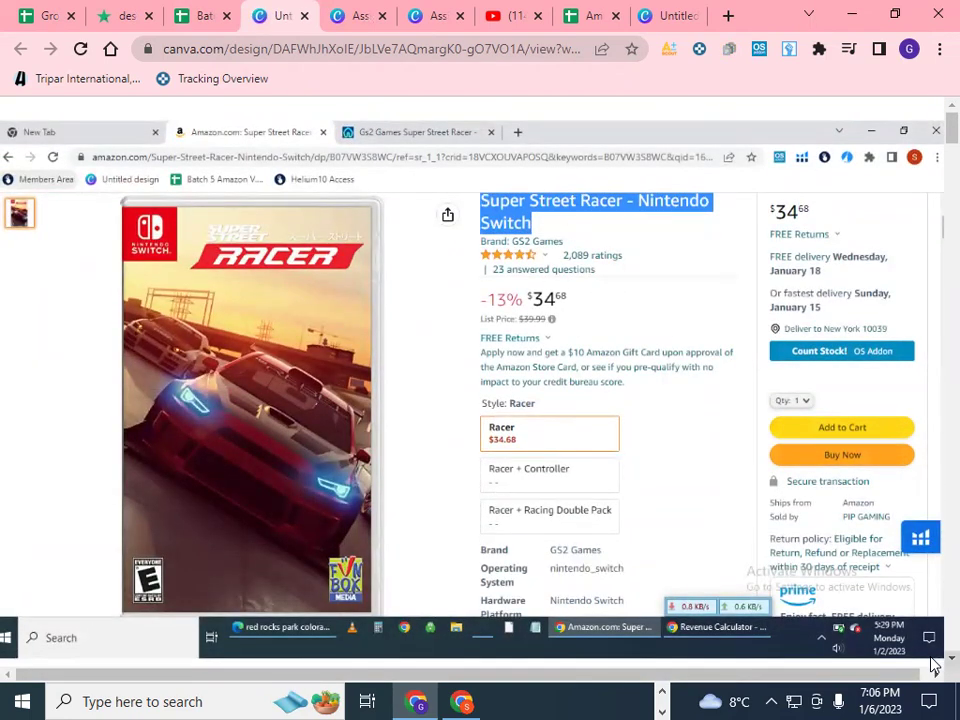
Review the Super Street Racer pages: the Amazon listing, the gamers-stop.com offer and the Revenue Calculator profit
scroll(933, 665, "down", 5)
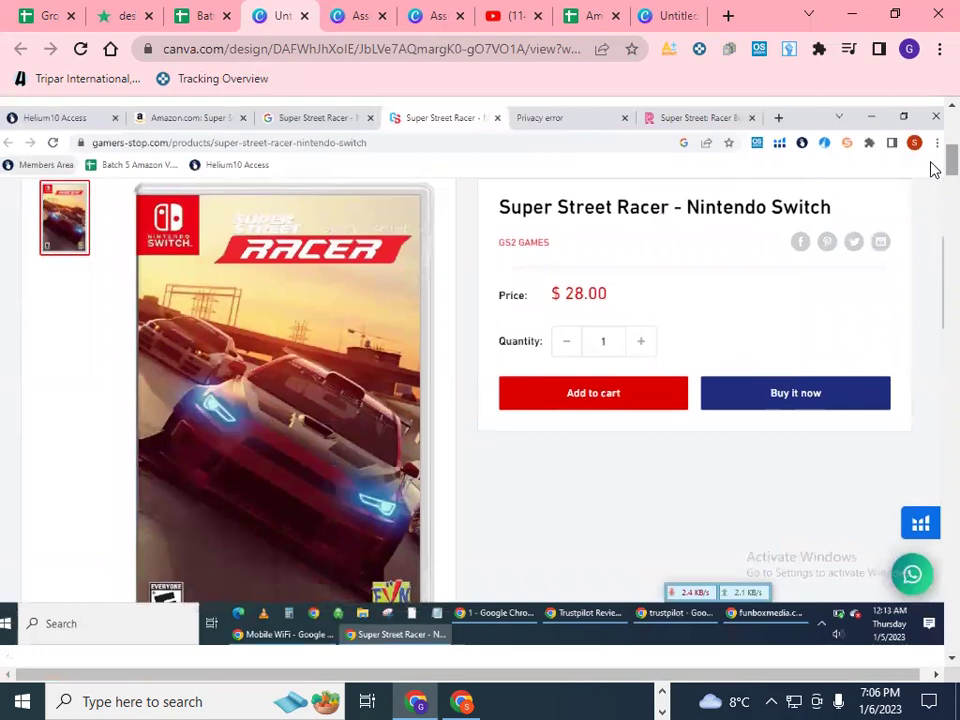
scroll(930, 170, "up", 1)
scroll(931, 160, "up", 5)
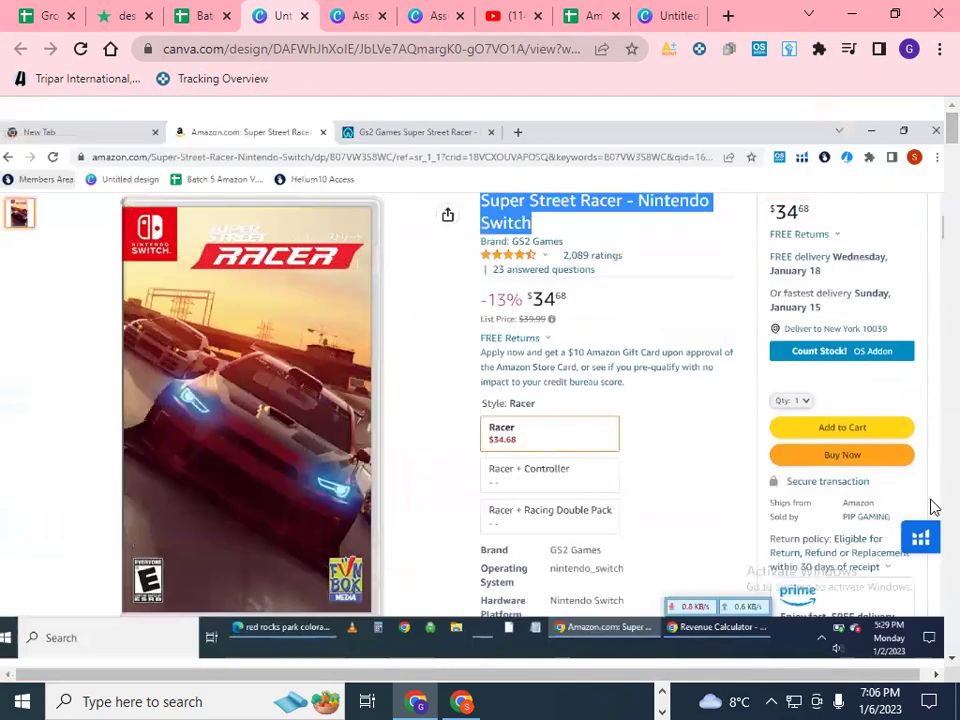
scroll(933, 668, "down", 5)
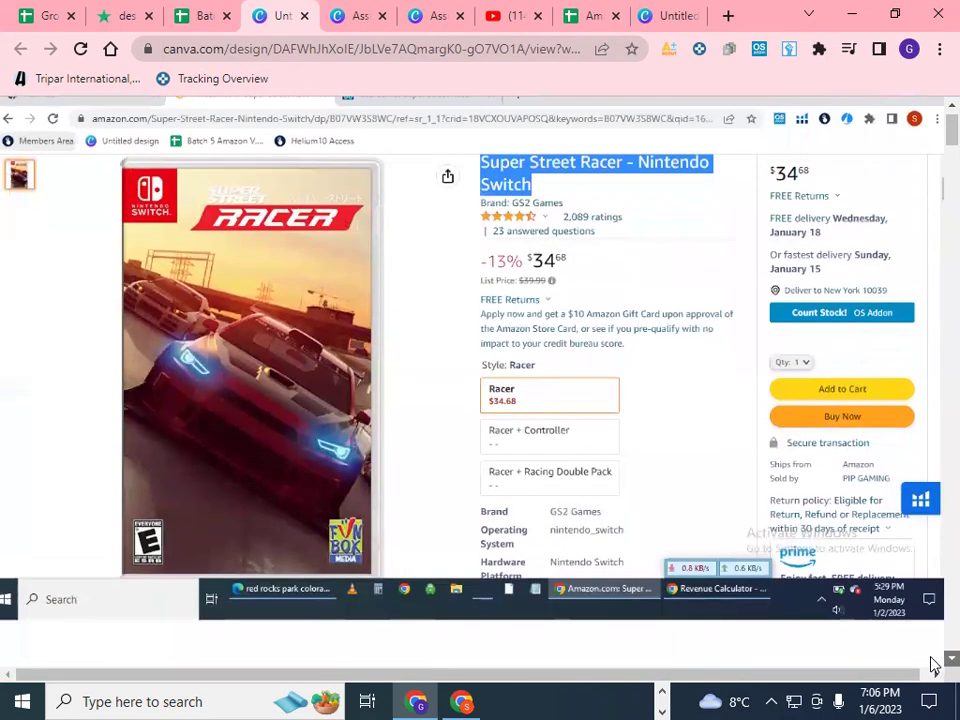
scroll(931, 664, "down", 10)
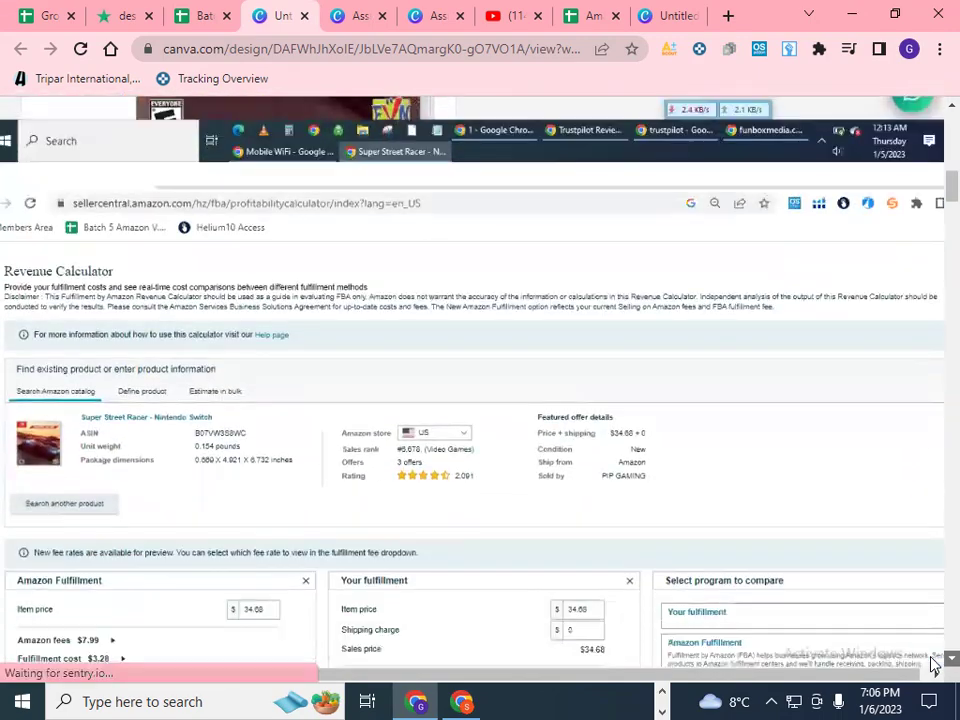
scroll(931, 664, "down", 3)
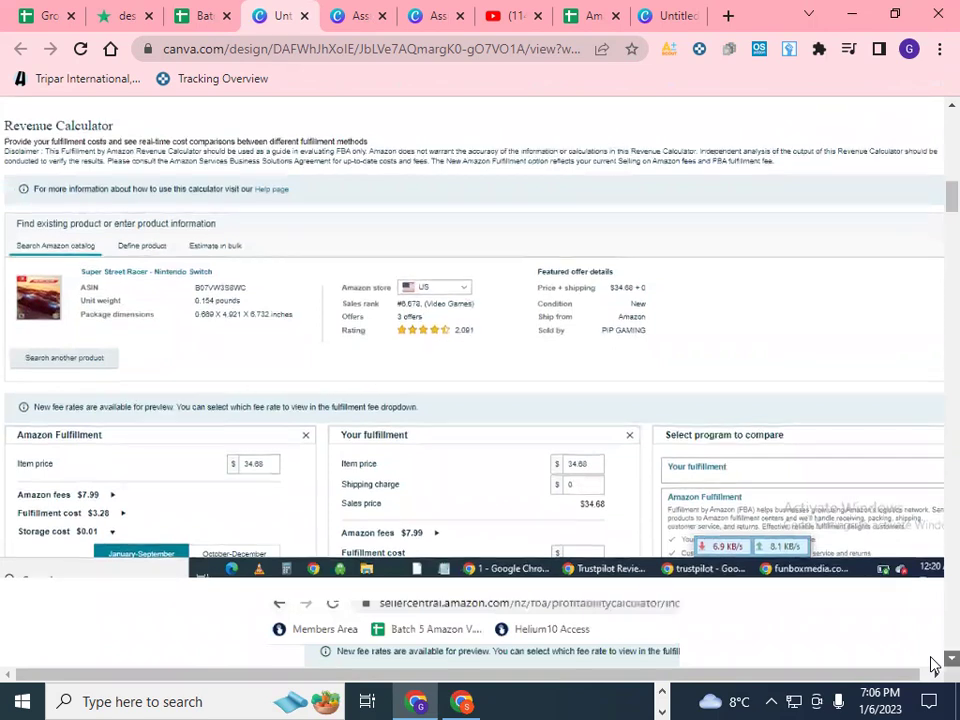
scroll(931, 664, "down", 10)
scroll(931, 664, "down", 5)
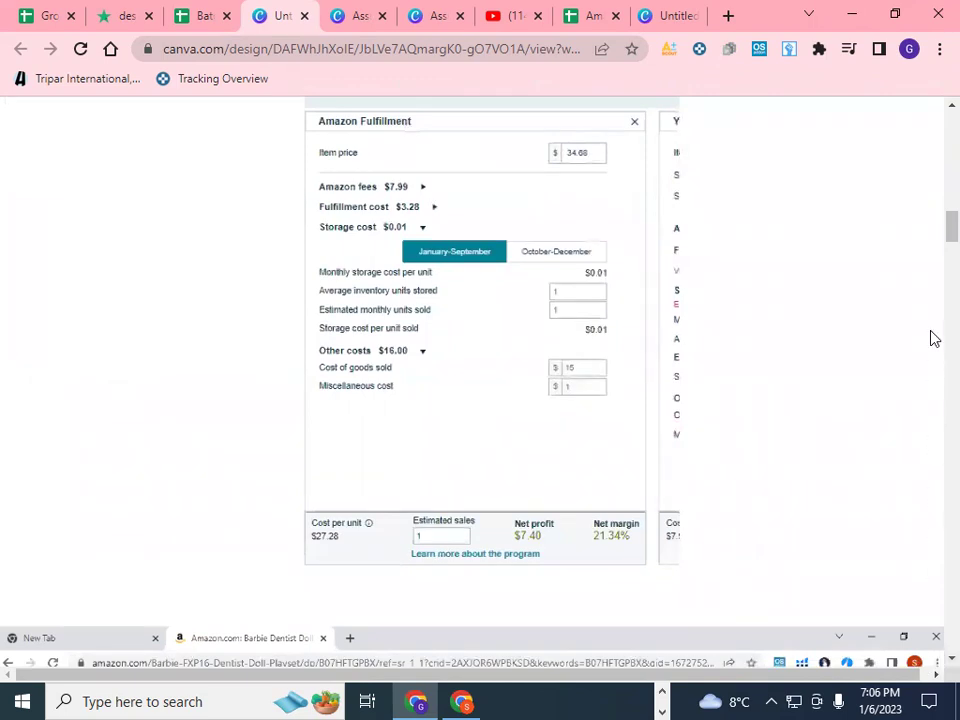
Compare the gamers-stop.com price for Super Street Racer with the cost of goods sold used in its profit calculation
scroll(931, 216, "up", 3)
left_click_drag(931, 216, 931, 153)
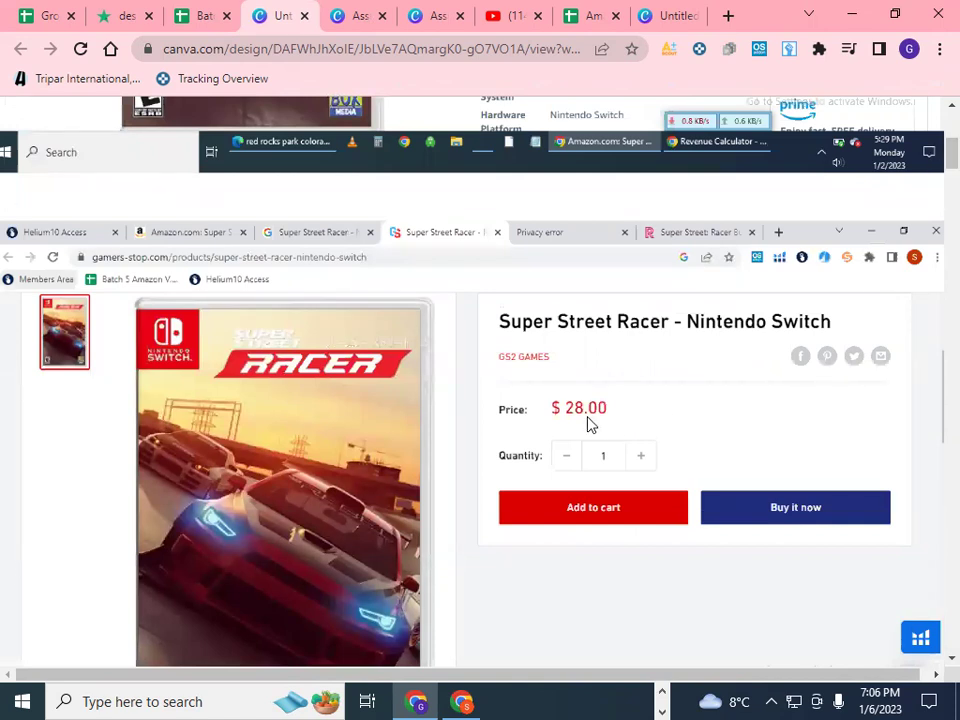
scroll(932, 170, "down", 2)
left_click_drag(932, 172, 932, 235)
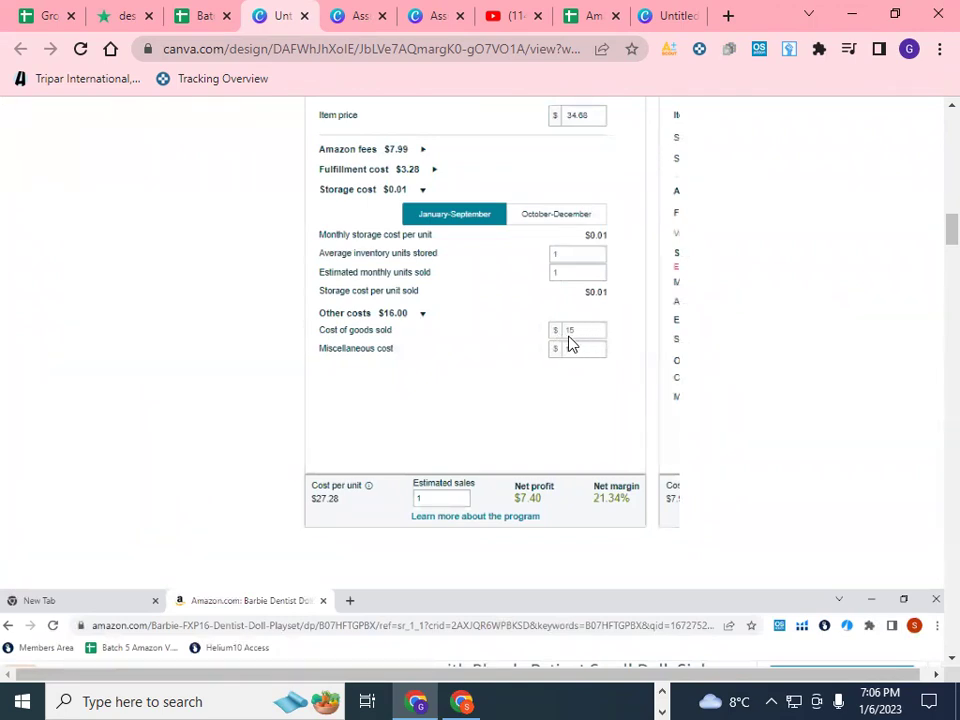
scroll(932, 220, "up", 4)
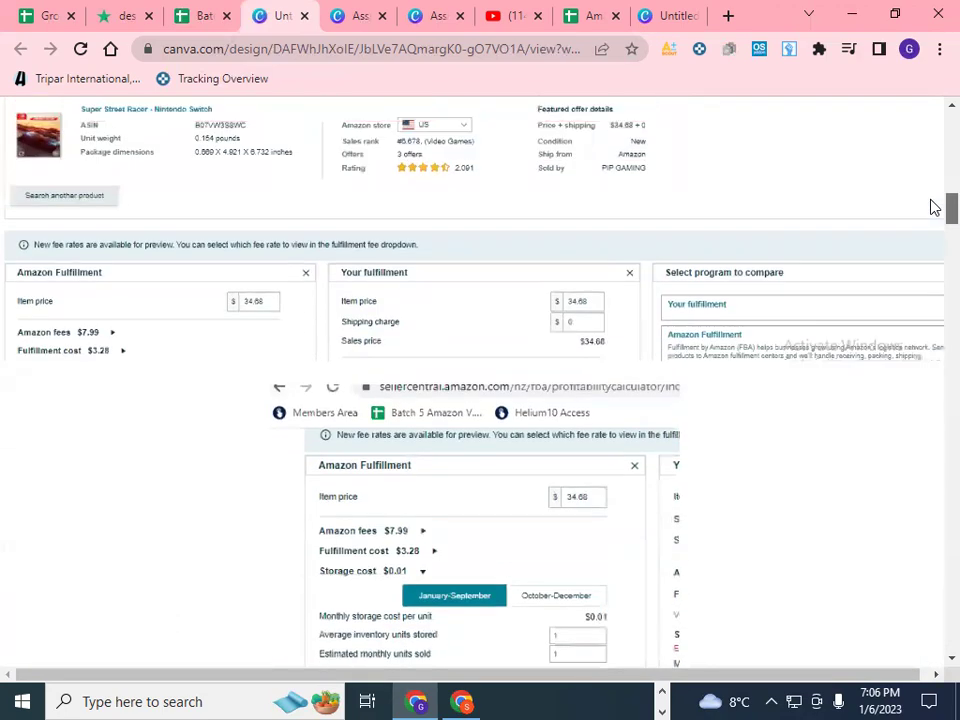
scroll(932, 190, "up", 5)
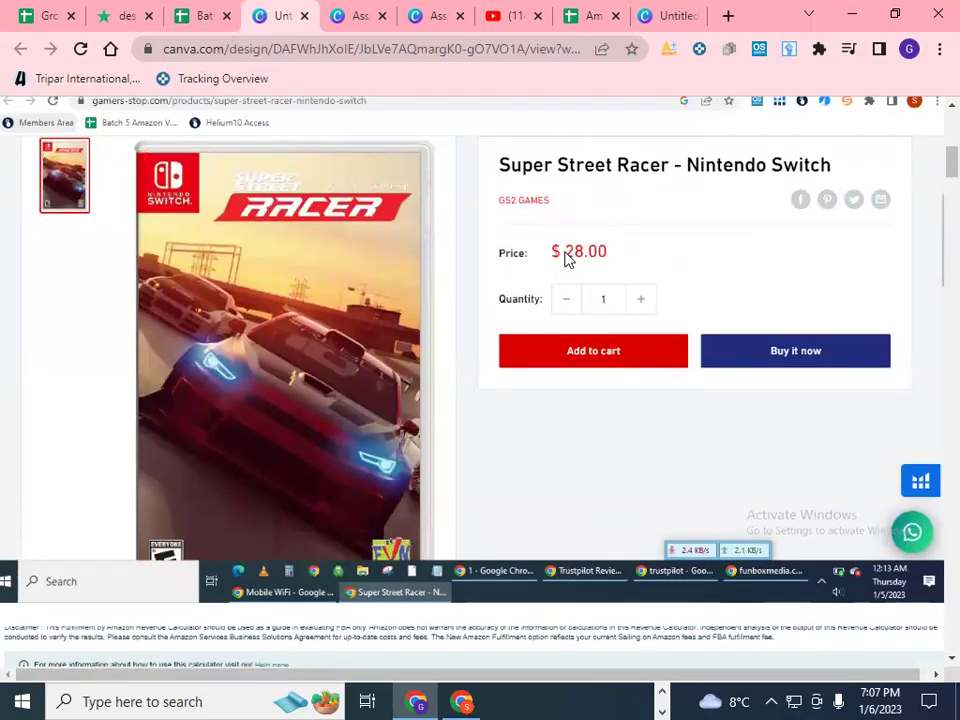
scroll(932, 180, "down", 3)
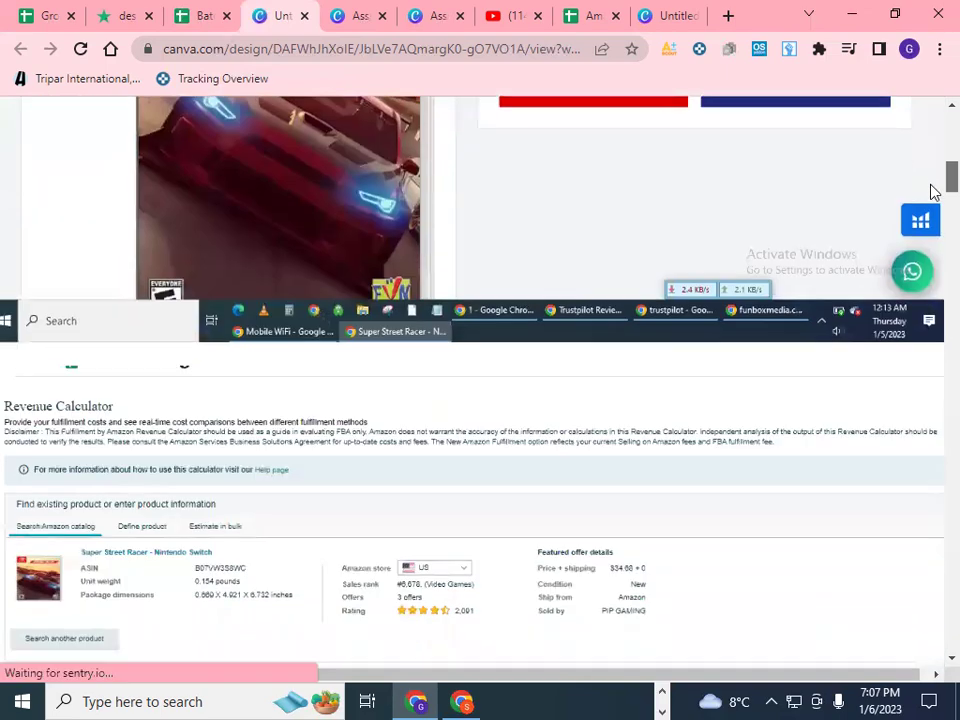
scroll(932, 200, "down", 5)
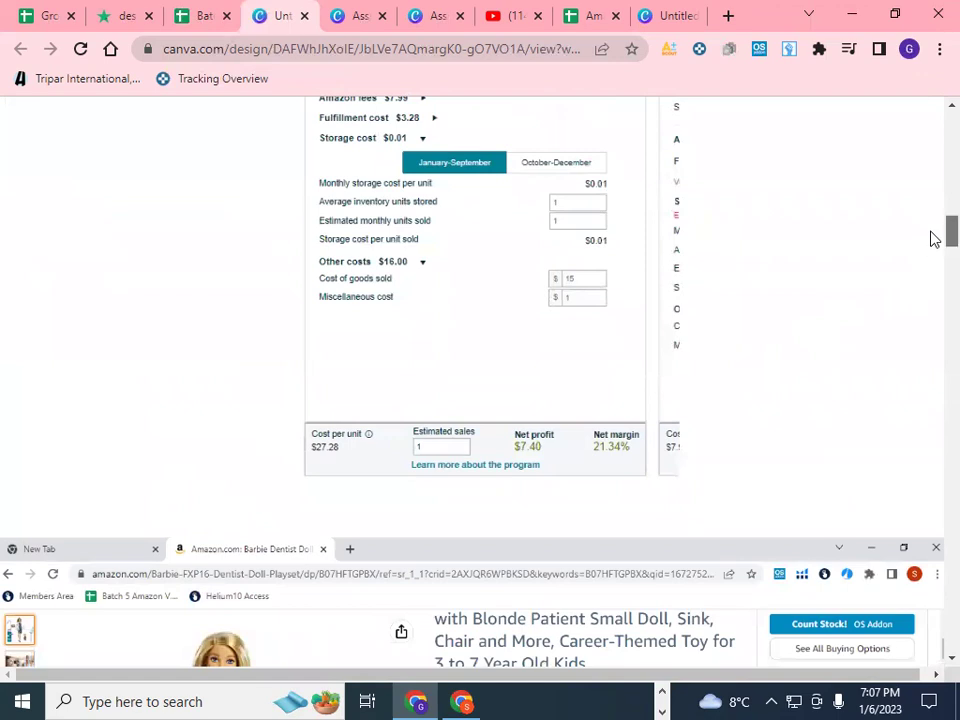
Examine the Barbie Dentist Doll's Amazon listing and the shop.mattel.com supplier offer for it
scroll(930, 238, "down", 5)
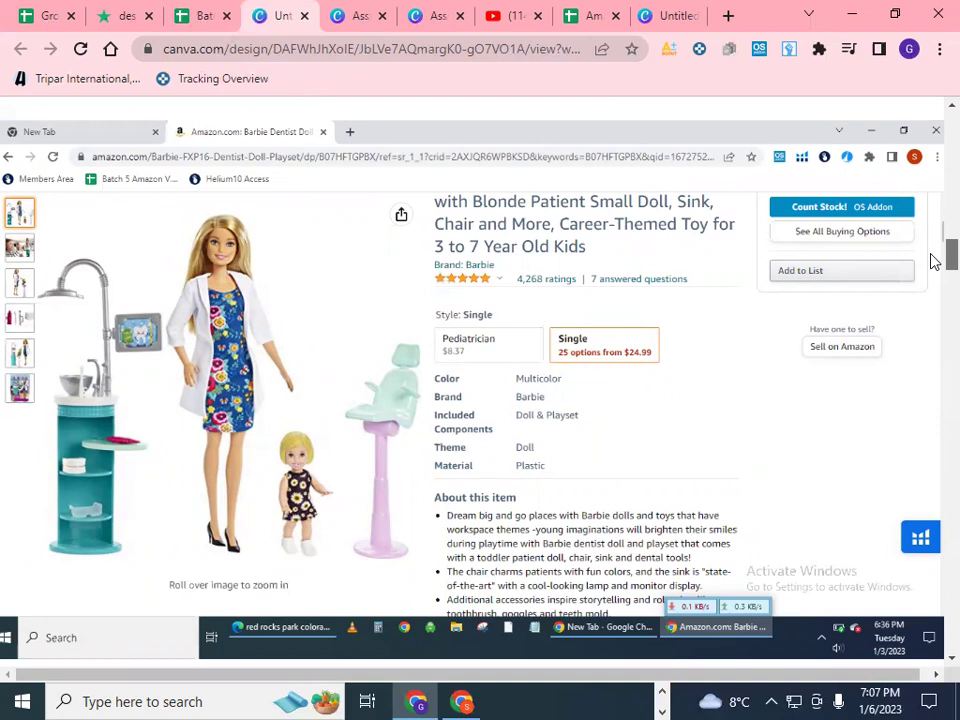
scroll(935, 261, "down", 1)
mouse_move(935, 261)
left_mouse_down()
mouse_move(935, 294)
mouse_move(934, 264)
left_mouse_up()
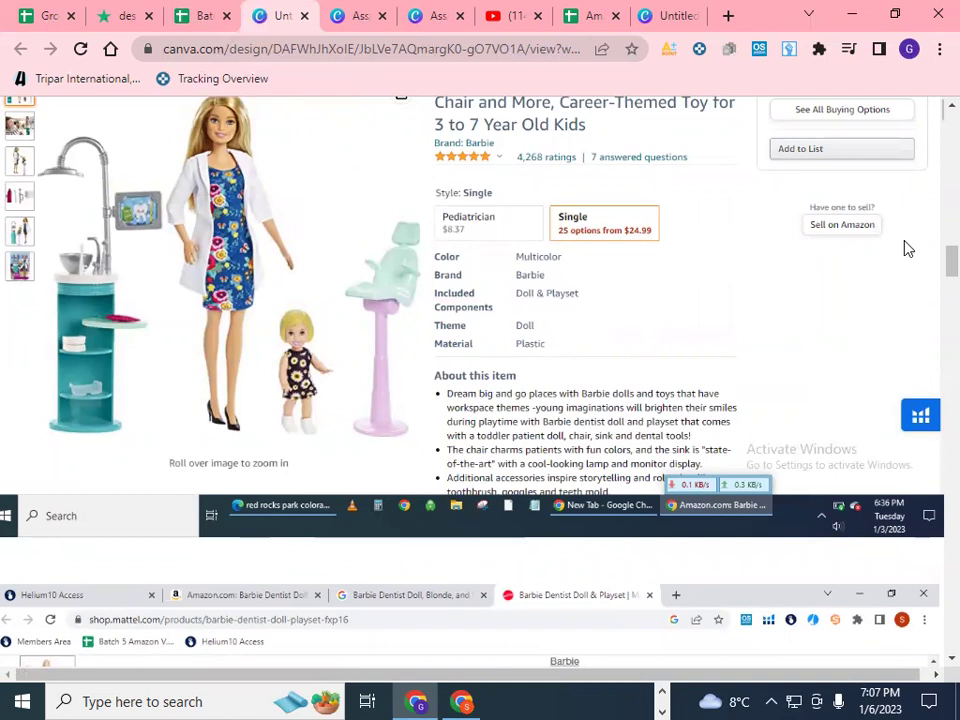
left_click_drag(932, 268, 933, 289)
scroll(932, 288, "down", 2)
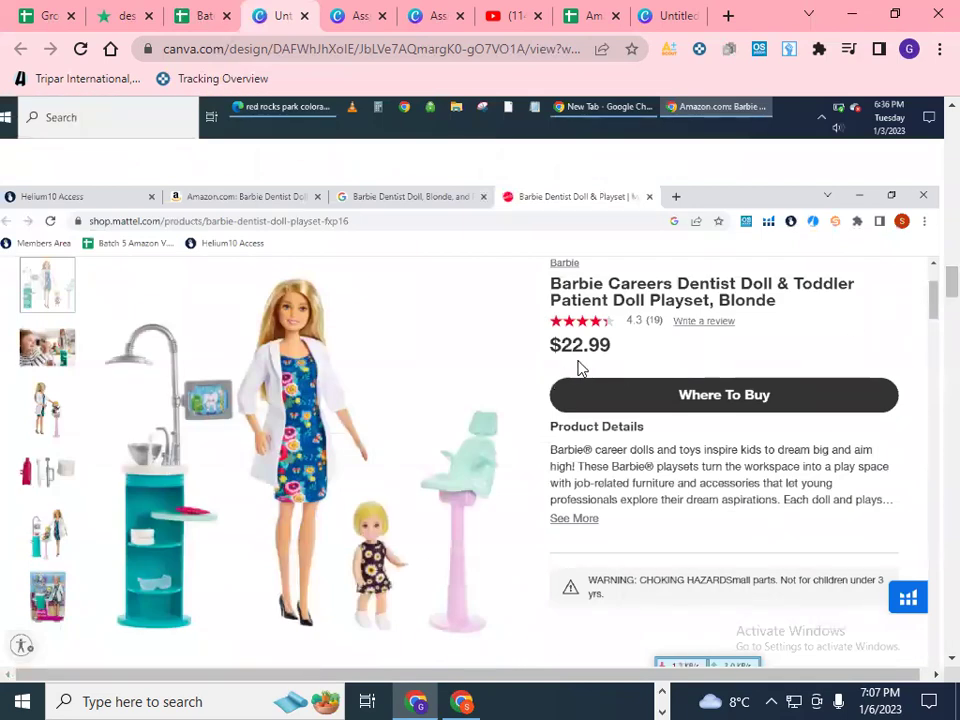
Check the Barbie Dentist Doll's Amazon Fulfillment cost and profit calculation against its Amazon listing
left_click_drag(932, 287, 932, 360)
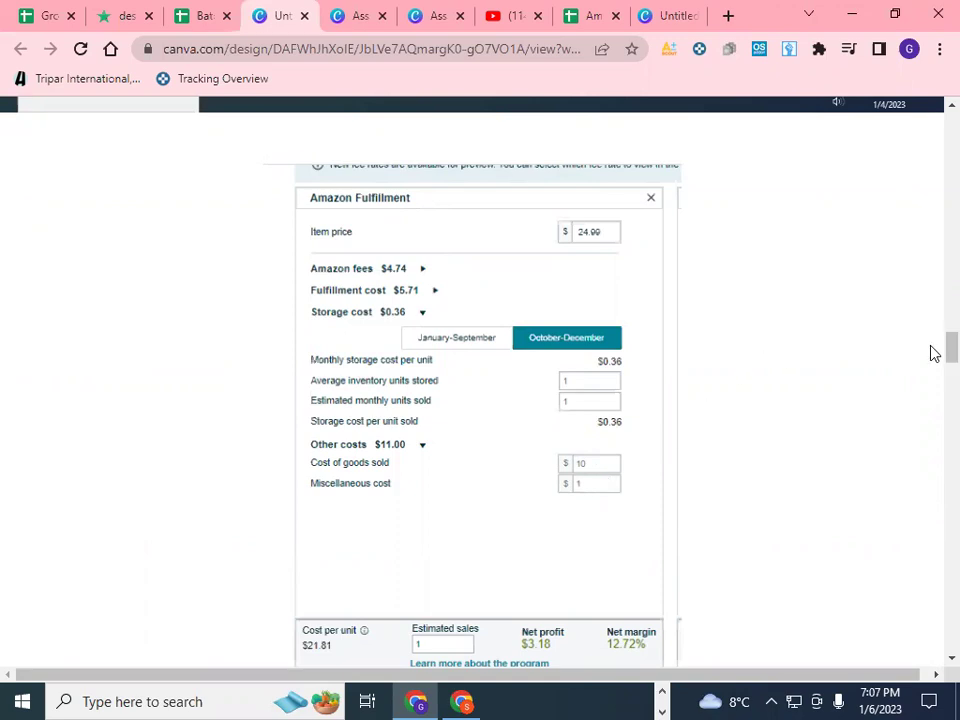
scroll(932, 330, "up", 5)
scroll(932, 315, "up", 8)
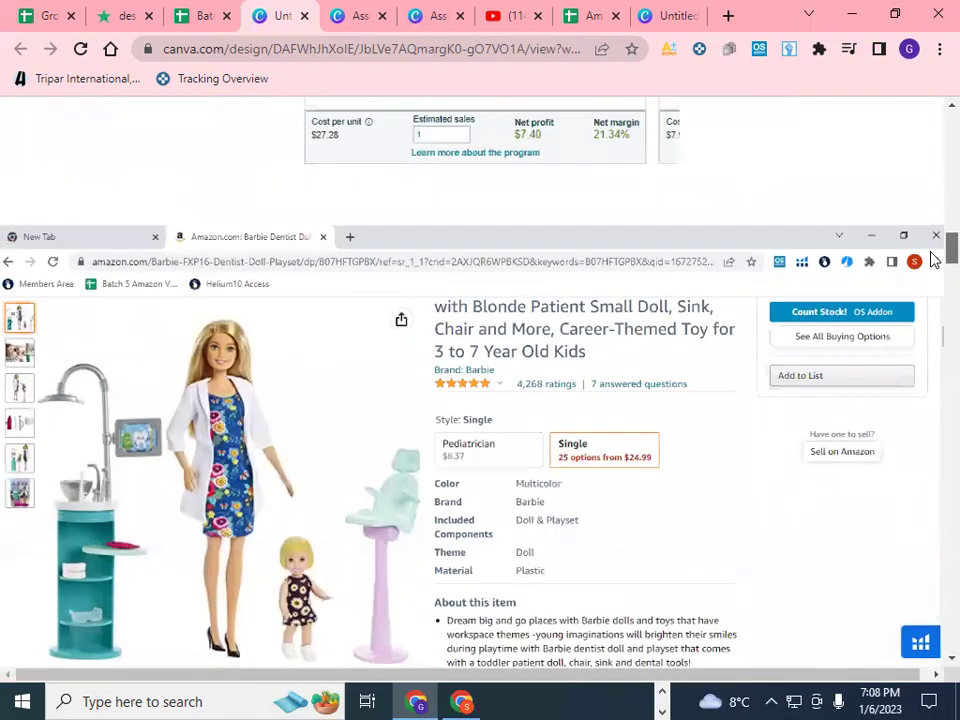
left_click_drag(930, 260, 930, 360)
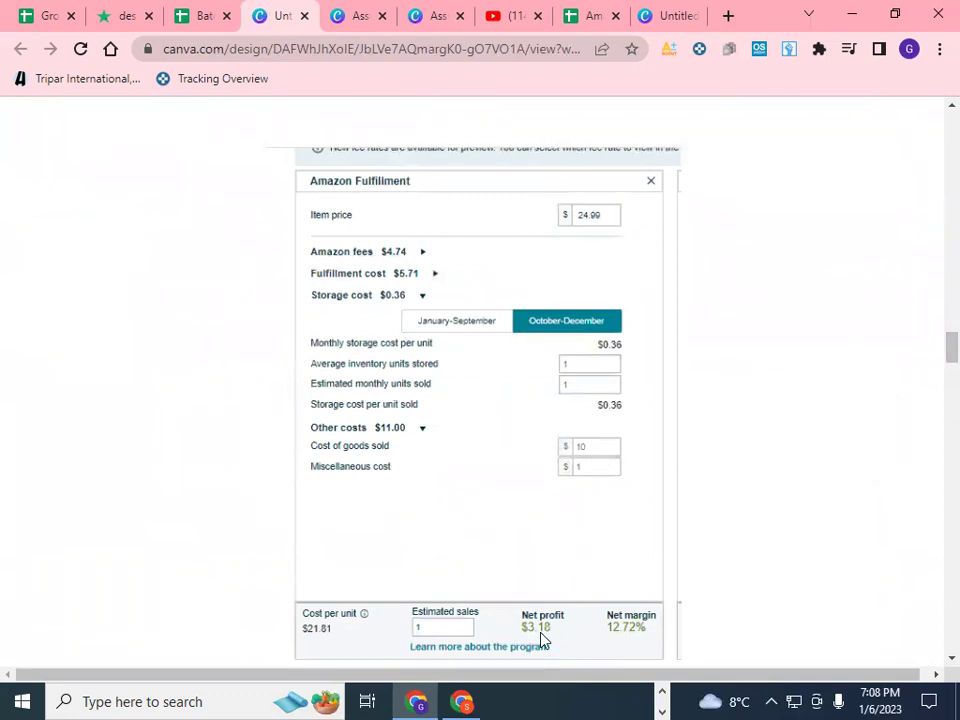
Review the AXE Body Spray pages: the Amazon listing for the pack of 6 and the Microsoft Start shopping offer
left_click_drag(934, 354, 933, 402)
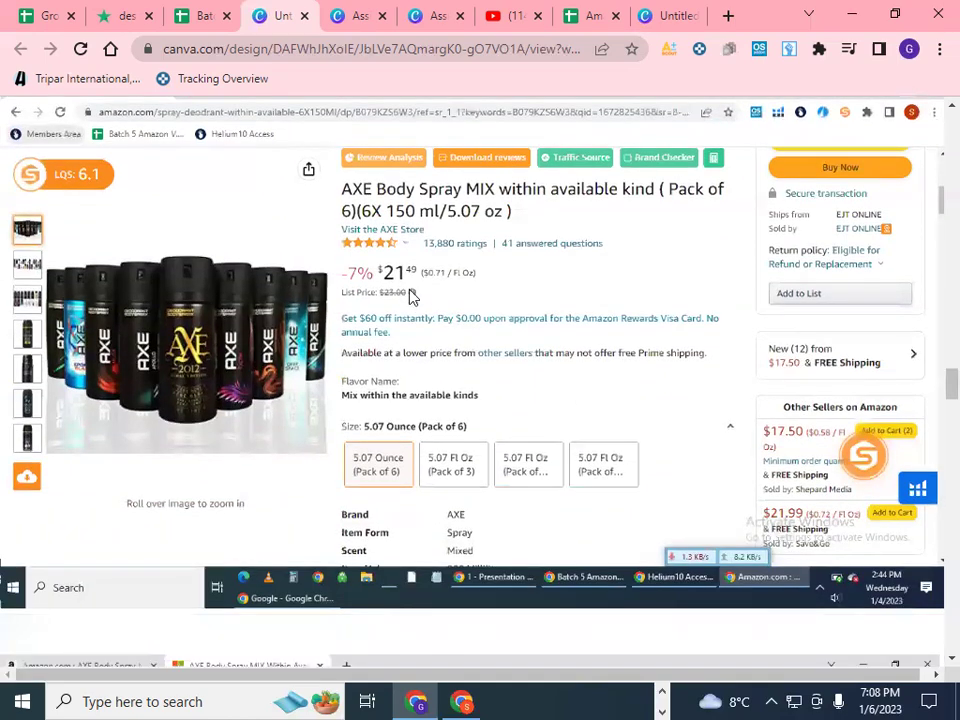
left_click_drag(934, 396, 933, 422)
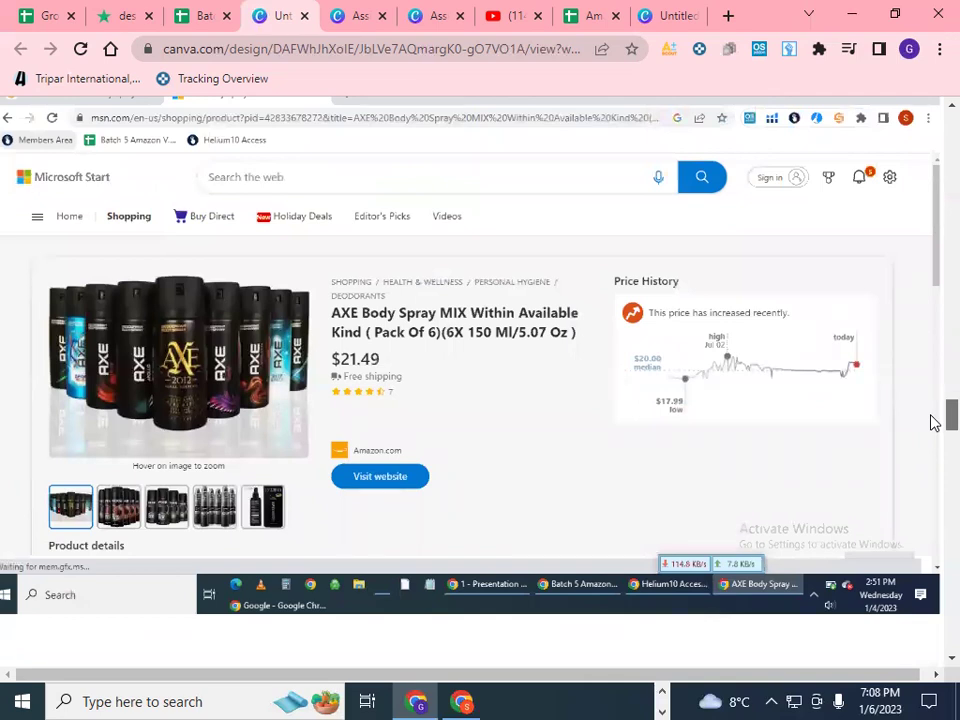
left_click_drag(930, 422, 932, 520)
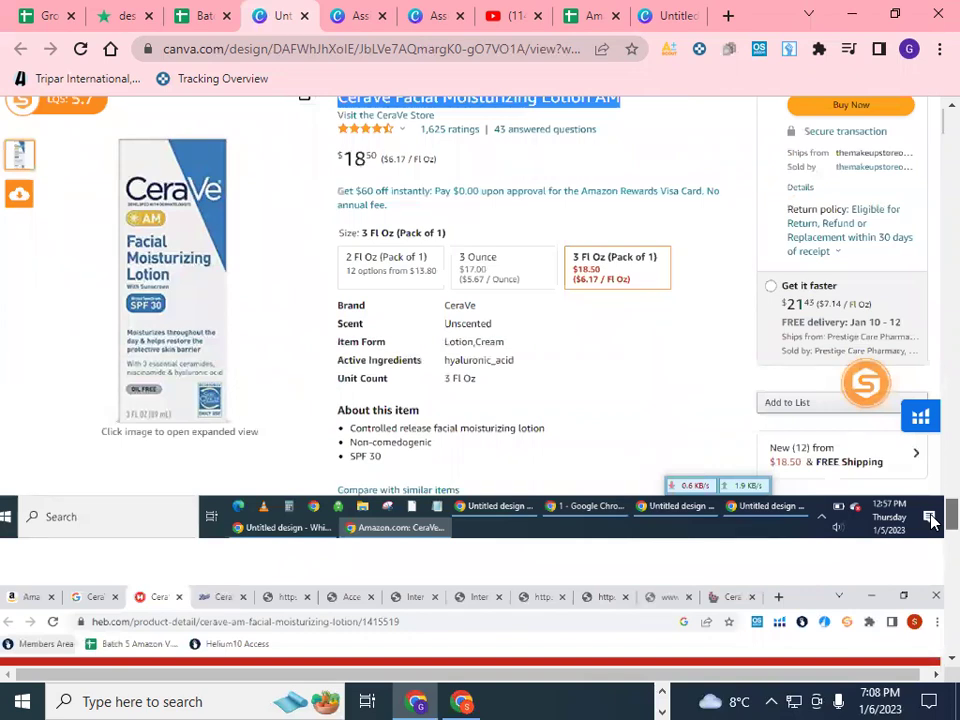
Compare the CeraVe Facial Moisturizing Lotion AM Amazon listing with the heb.com offer, and go through the remaining pages to the design's end
scroll(930, 555, "down", 5)
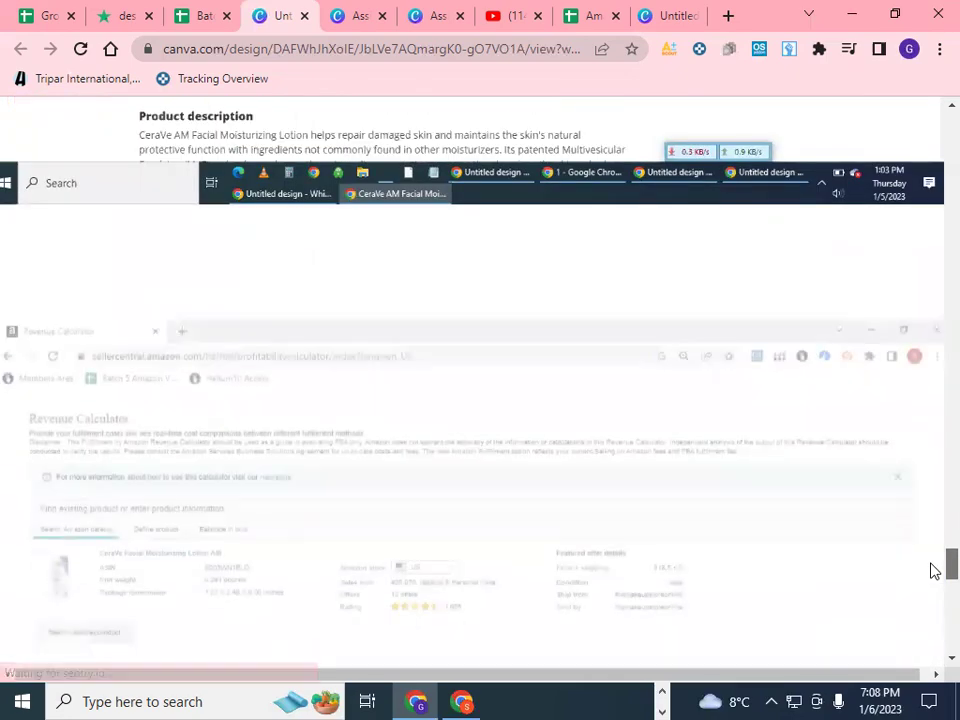
scroll(930, 533, "up", 3)
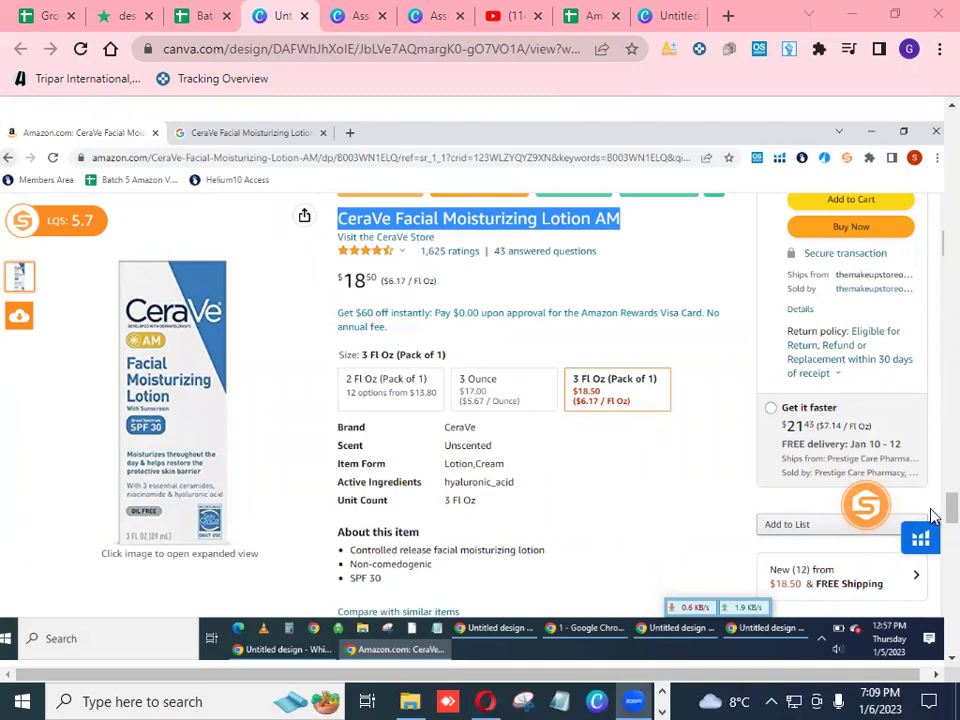
left_click_drag(932, 517, 932, 553)
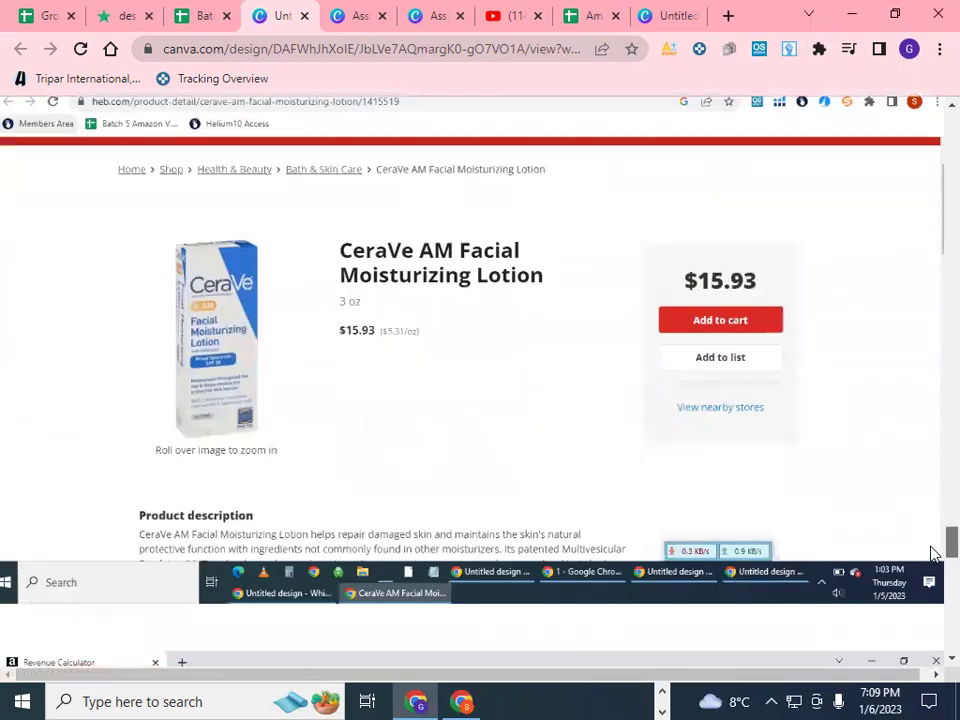
left_click_drag(932, 549, 934, 636)
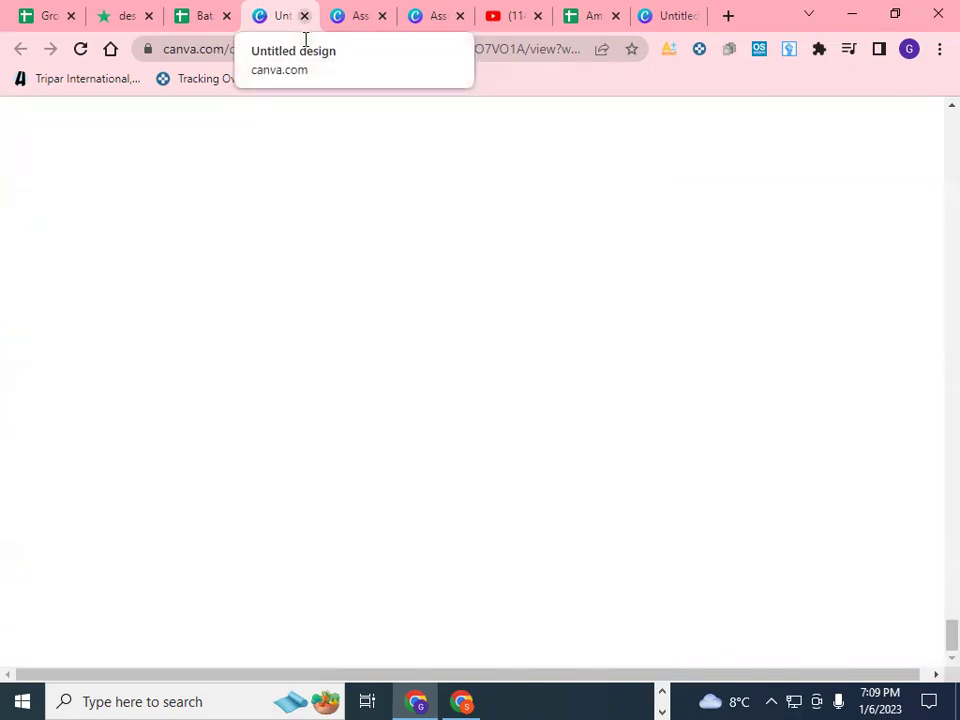
Enter P for assignment A #11 in the row of student number 10 on the batch's Performance Sheet
left_click(200, 15)
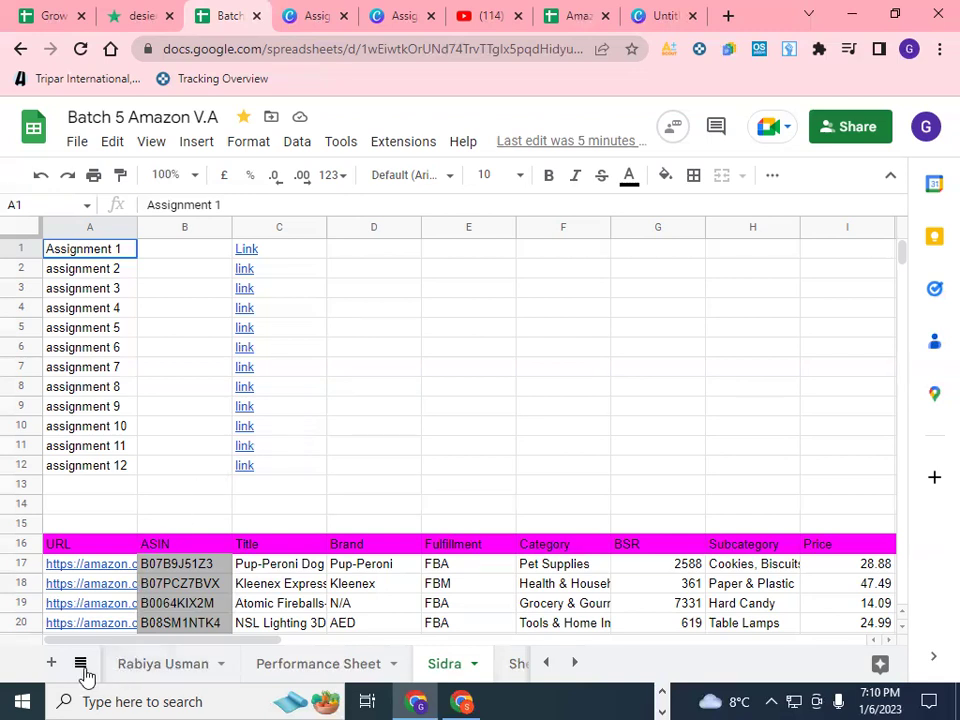
left_click(340, 666)
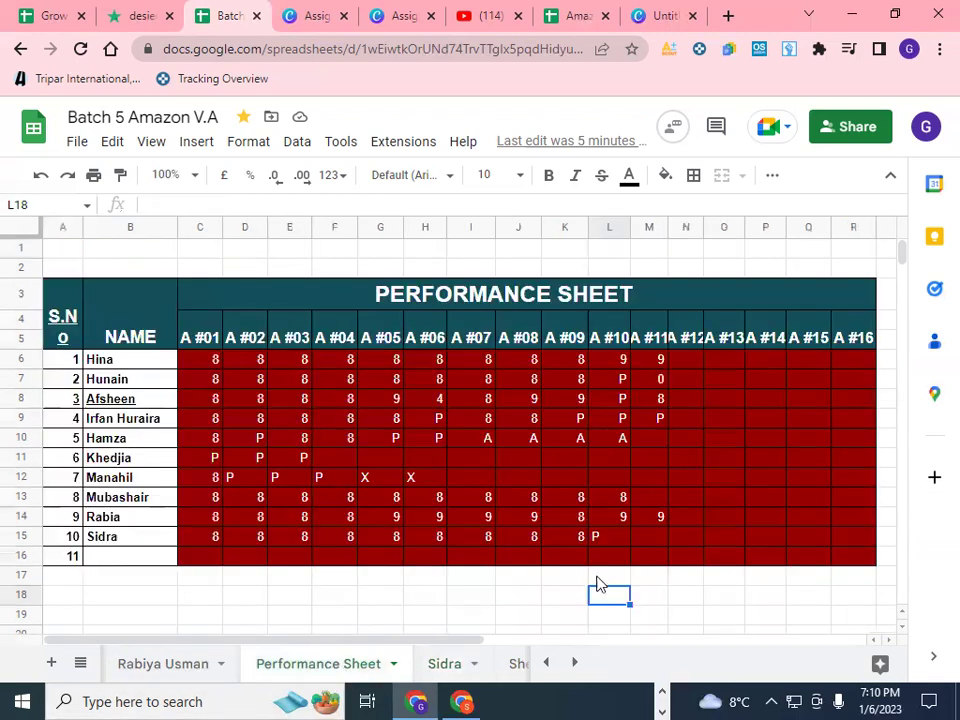
left_click(646, 541)
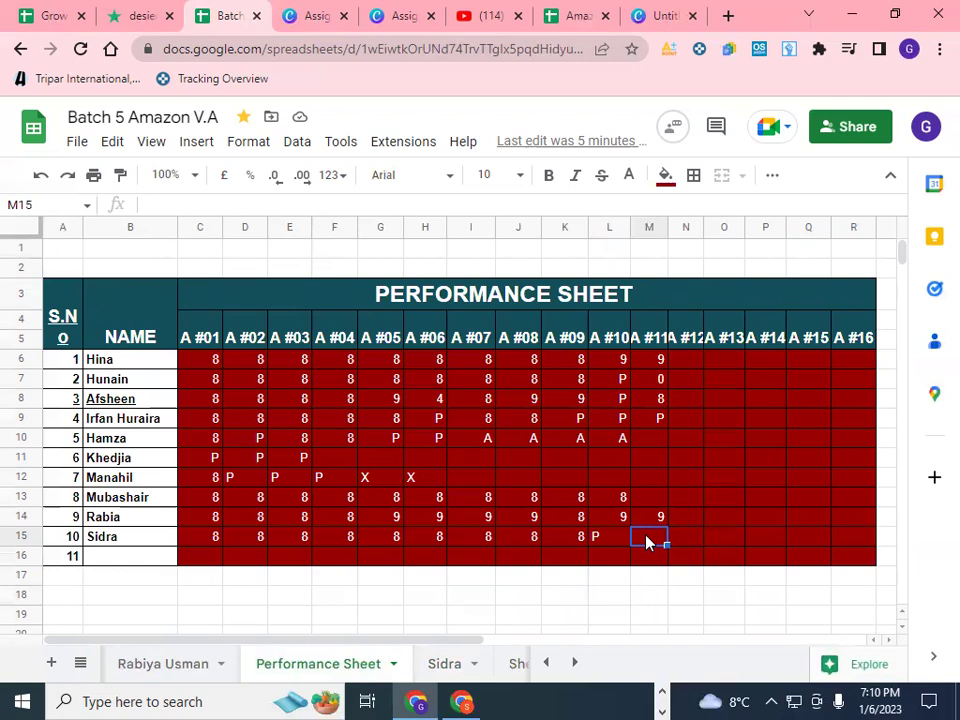
type("P")
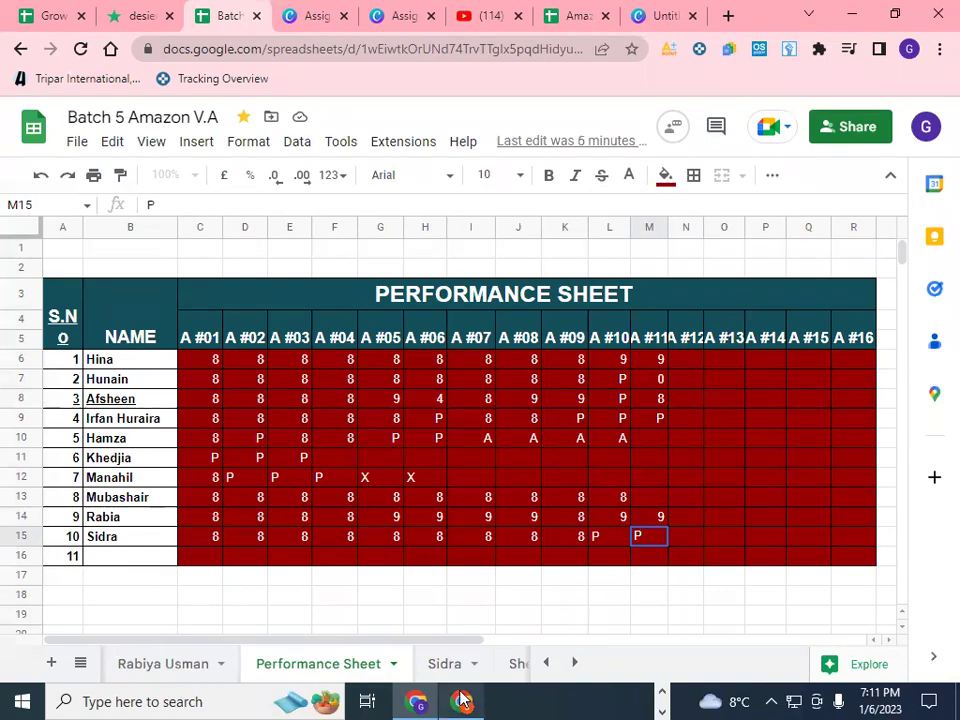
mouse_move(461, 700)
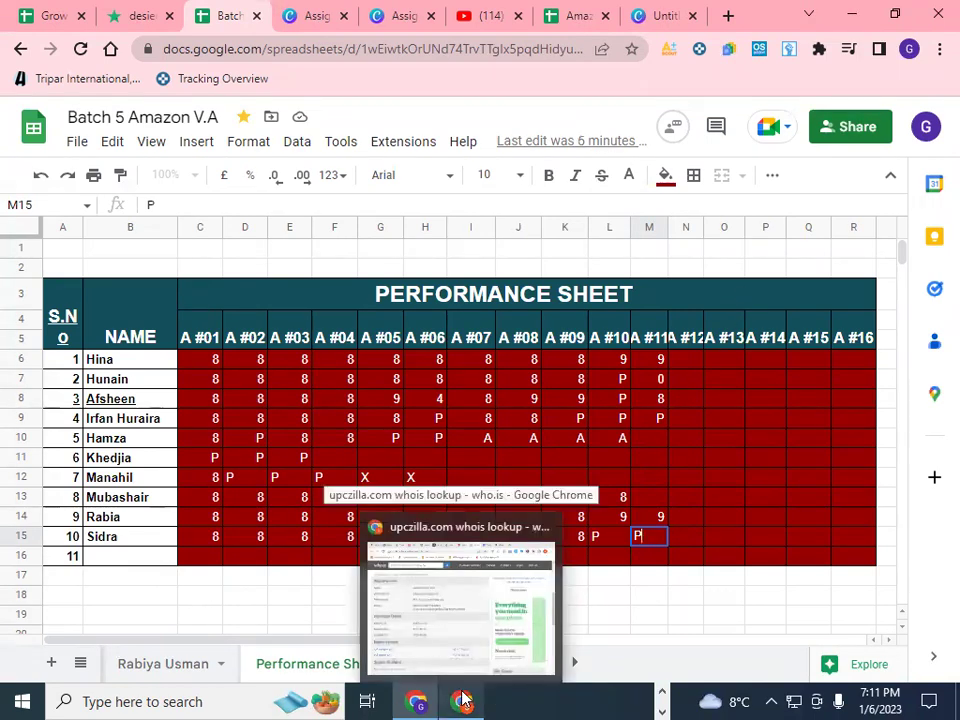
left_click(461, 700)
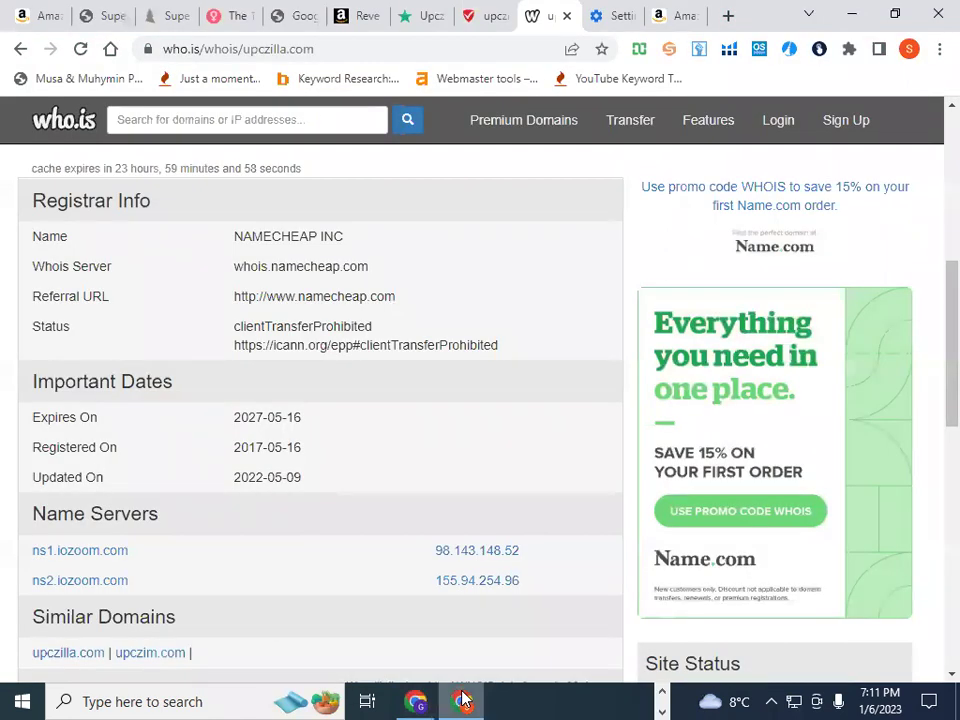
mouse_move(416, 698)
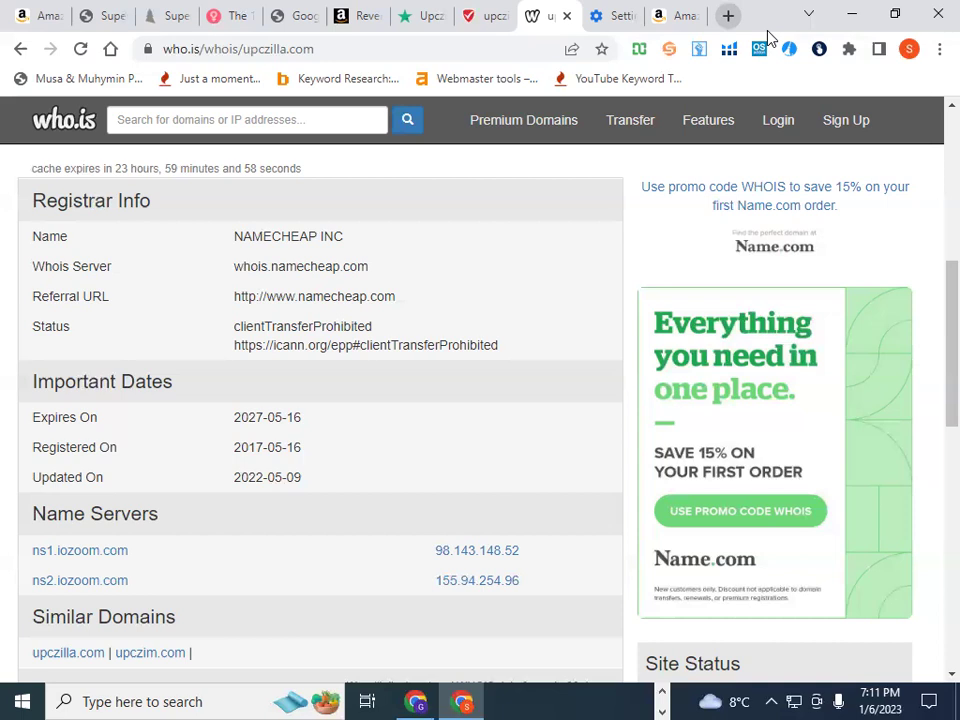
Switch to WhatsApp in Opera and show the AMAZON WHOLESALE FBA USA product message from its start in the Zoom batch 5 chat
left_click(660, 697)
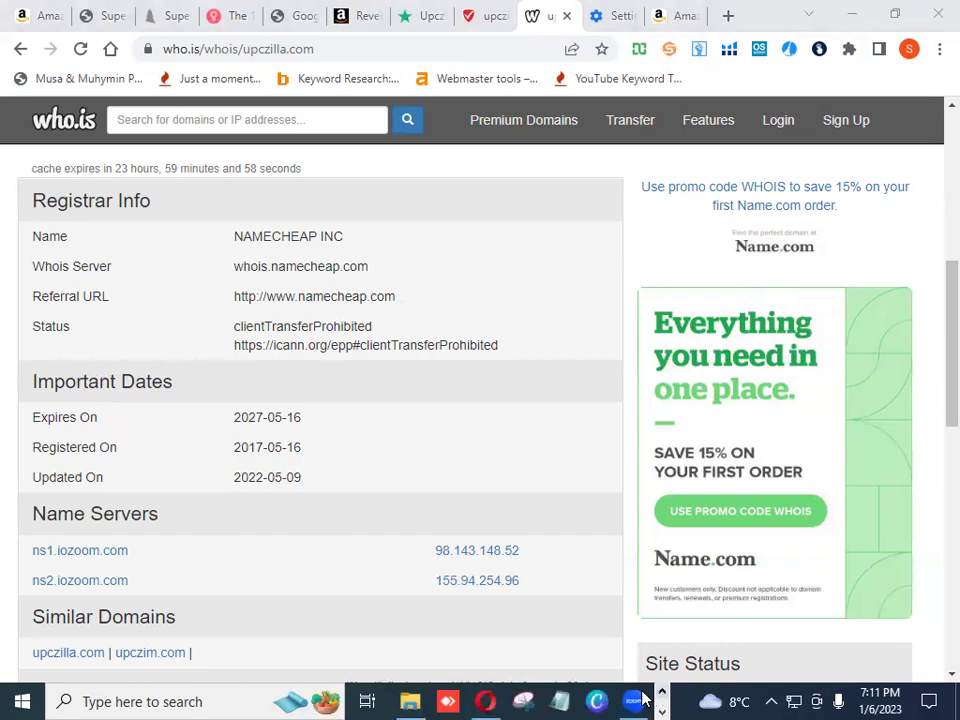
left_click(487, 701)
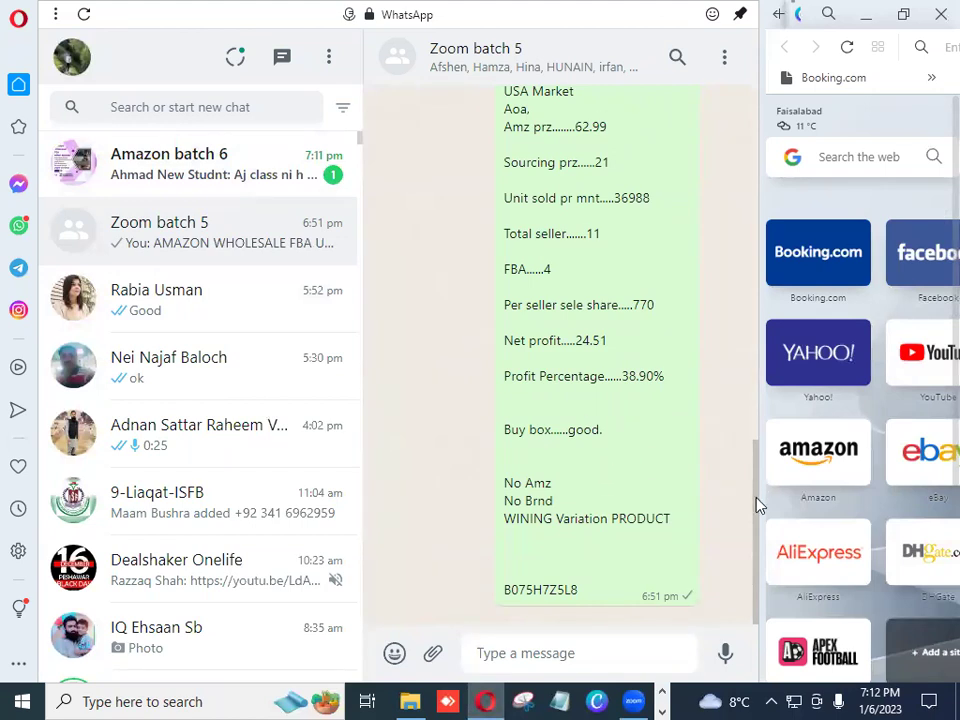
left_click_drag(757, 505, 757, 490)
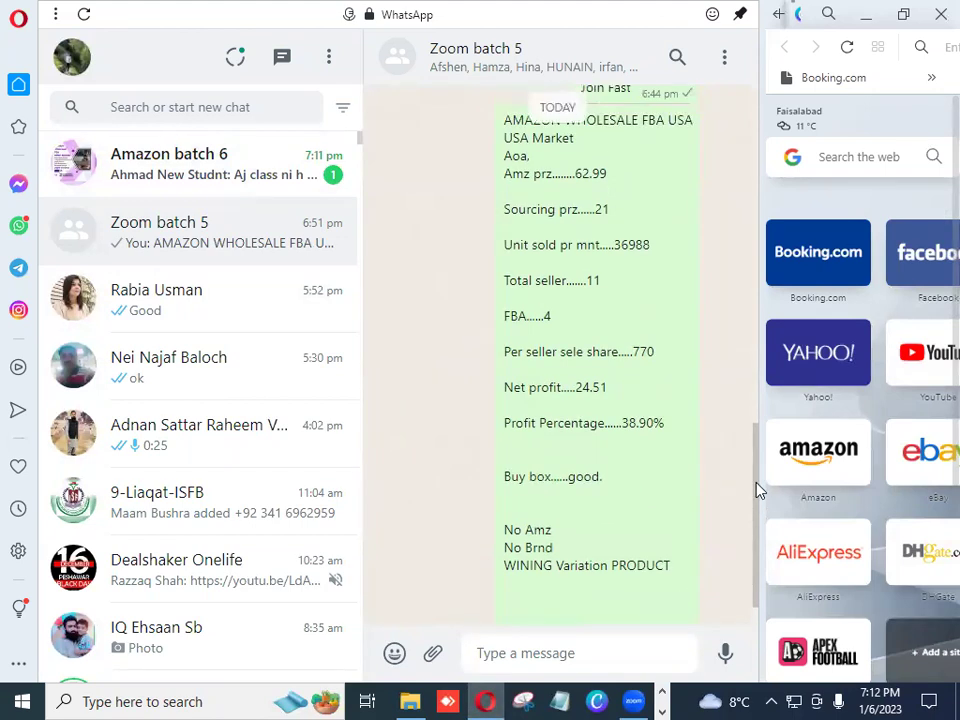
scroll(756, 489, "up", 1)
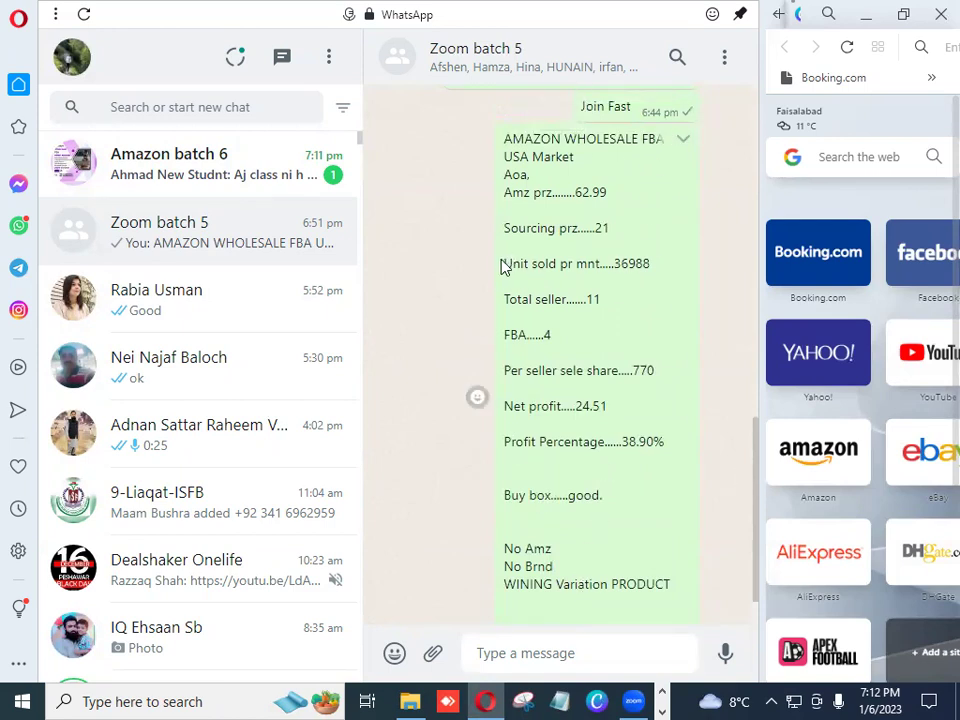
Examine the product message's units sold per month, total seller, FBA and per-seller sale share figures by highlighting them
left_click_drag(504, 264, 650, 265)
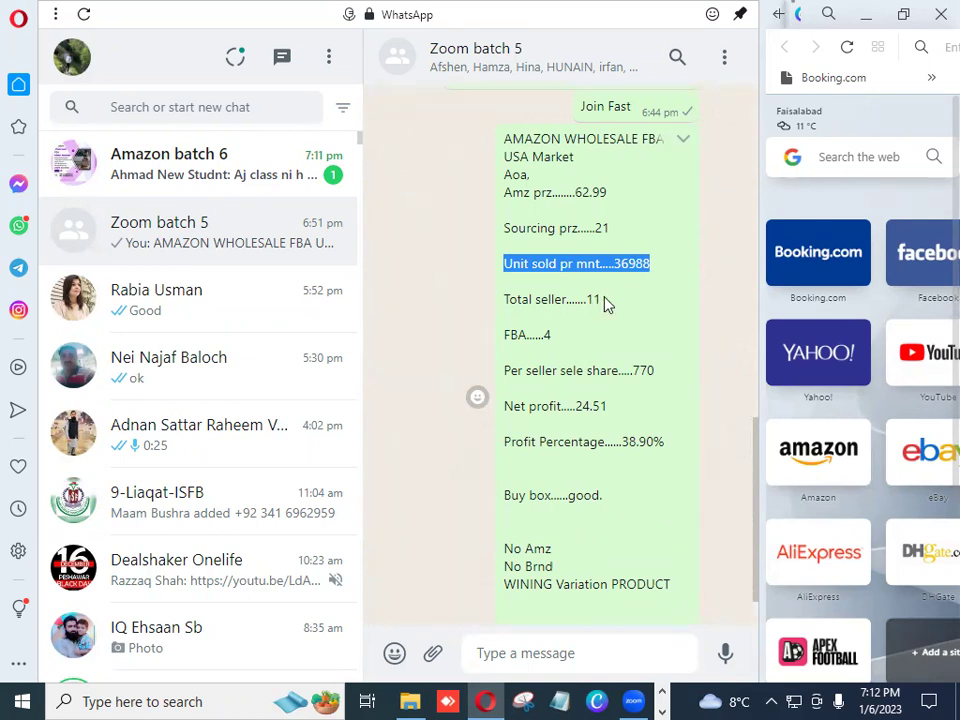
left_click_drag(603, 300, 547, 355)
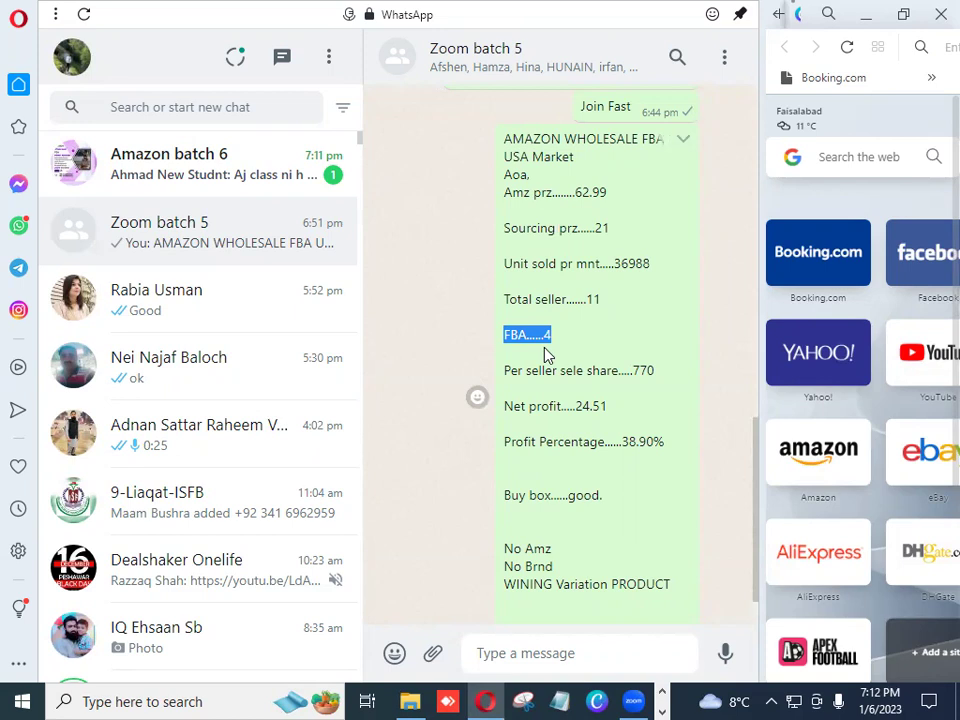
left_click_drag(655, 371, 503, 385)
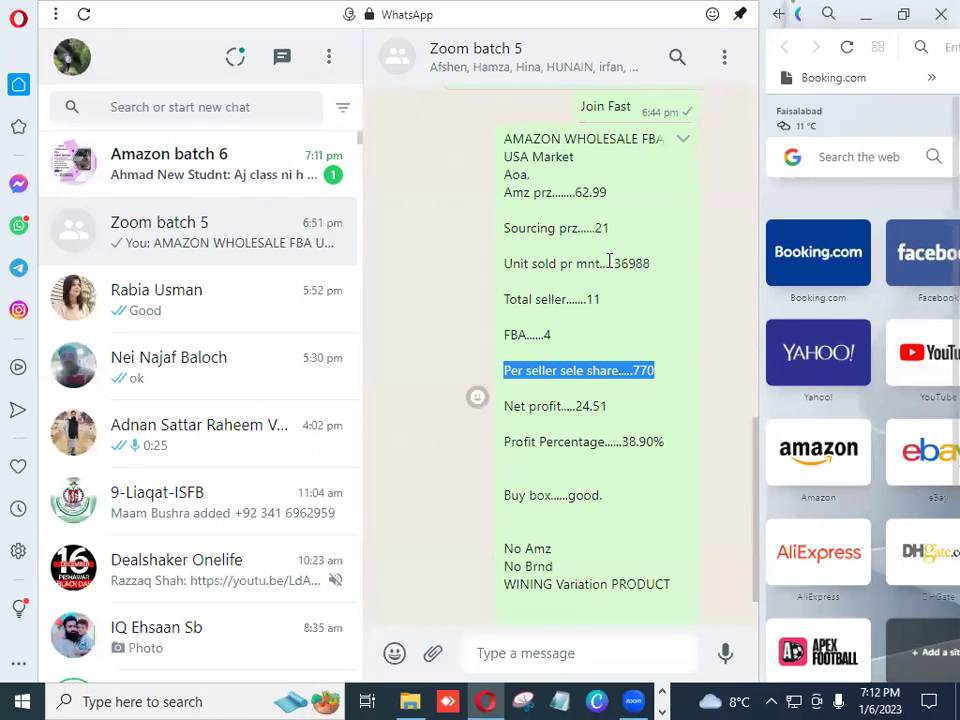
left_click_drag(613, 260, 653, 265)
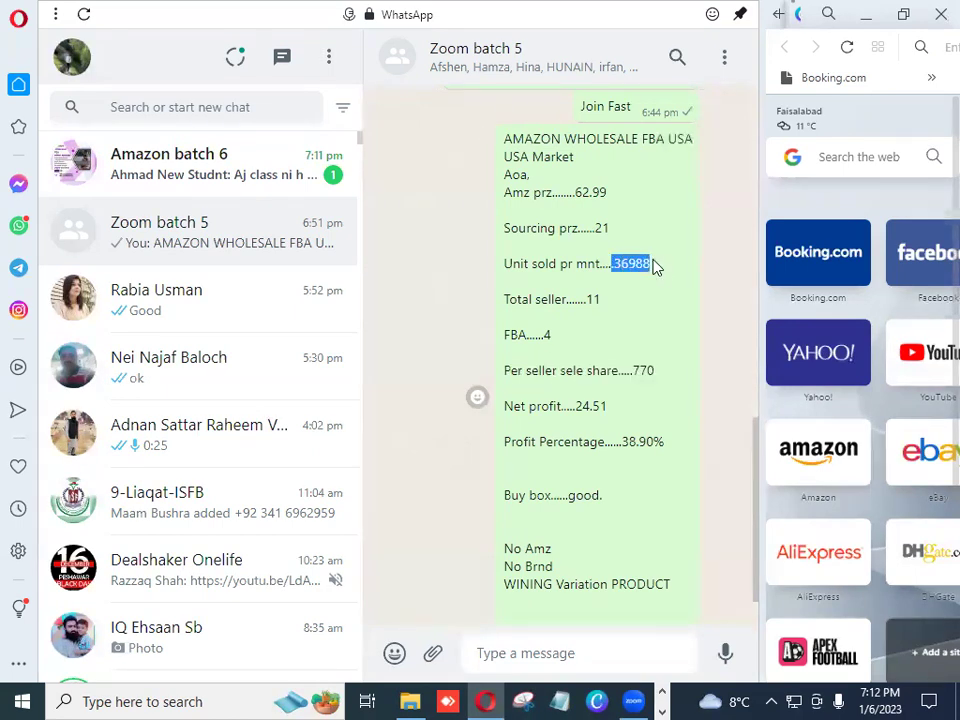